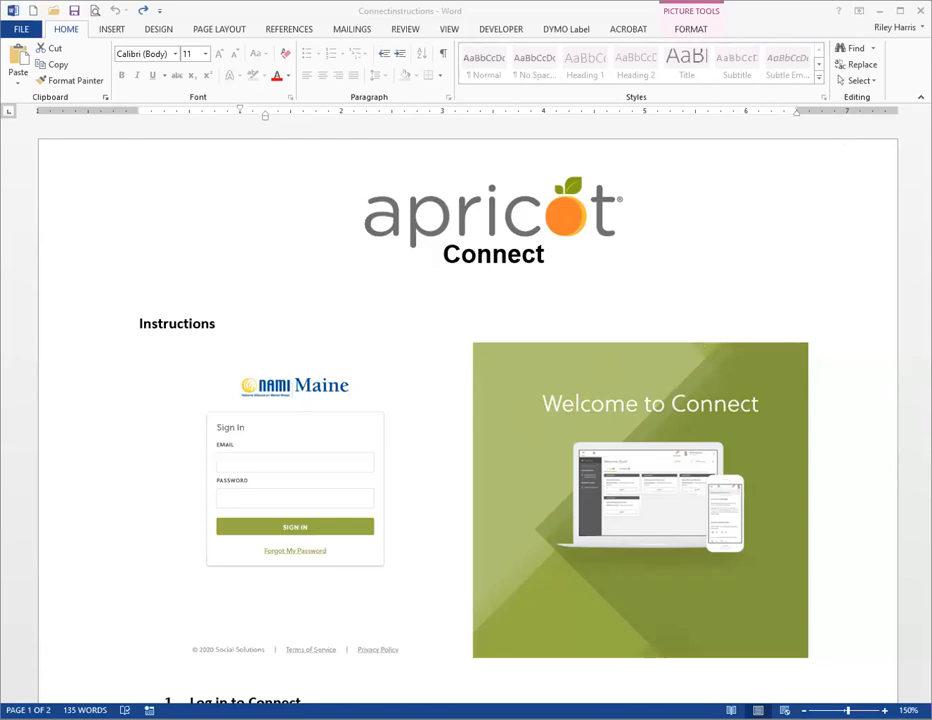
# Bring the Connect instructions forward and scroll past 'Log in to Connect' to the dashboard screenshot.
pyautogui.click(924, 178)
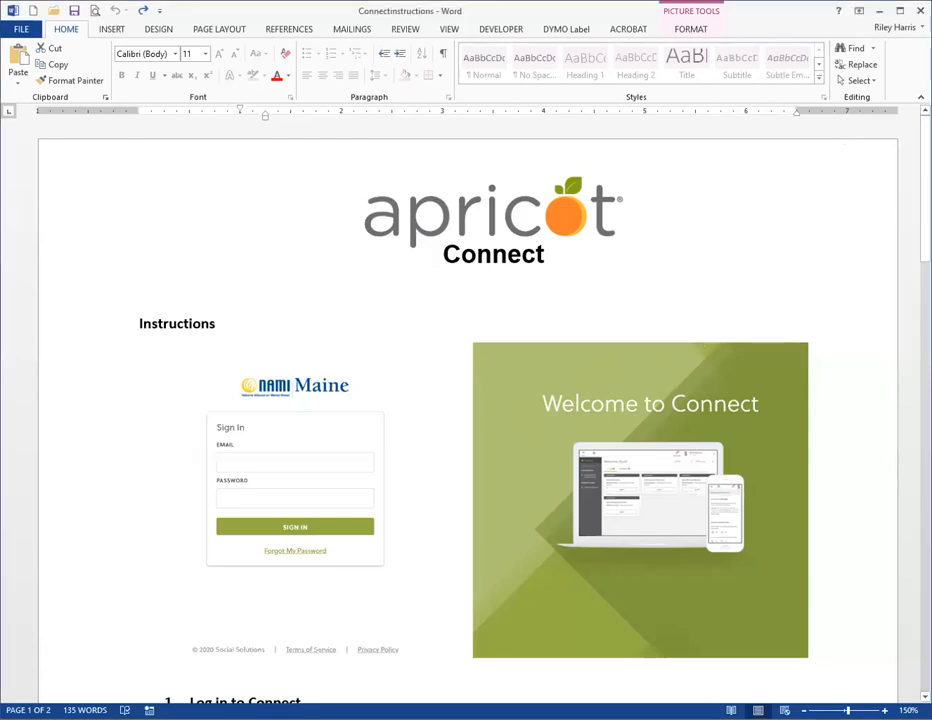
pyautogui.moveTo(924, 170); pyautogui.dragTo(909, 174)
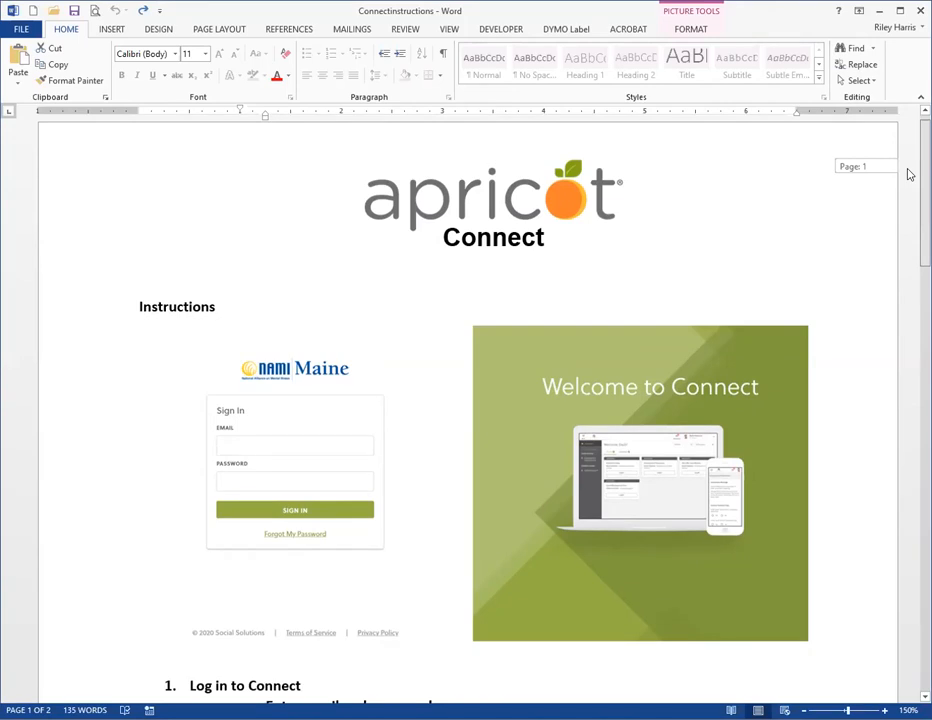
pyautogui.moveTo(909, 174); pyautogui.dragTo(859, 660)
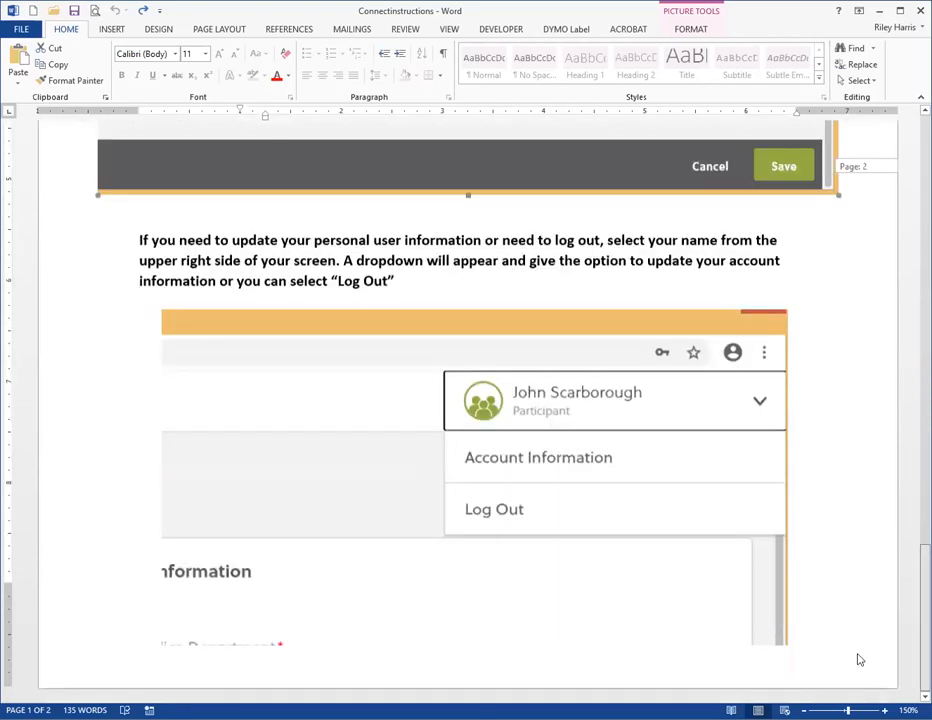
pyautogui.moveTo(866, 228); pyautogui.dragTo(865, 110)
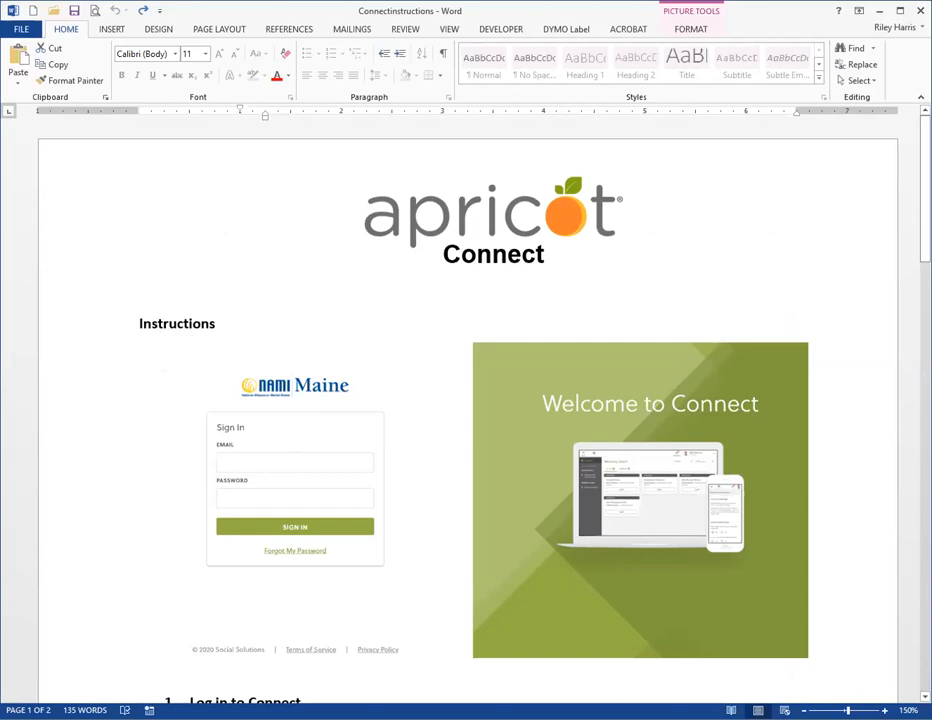
pyautogui.scroll(-3, 568, 216)
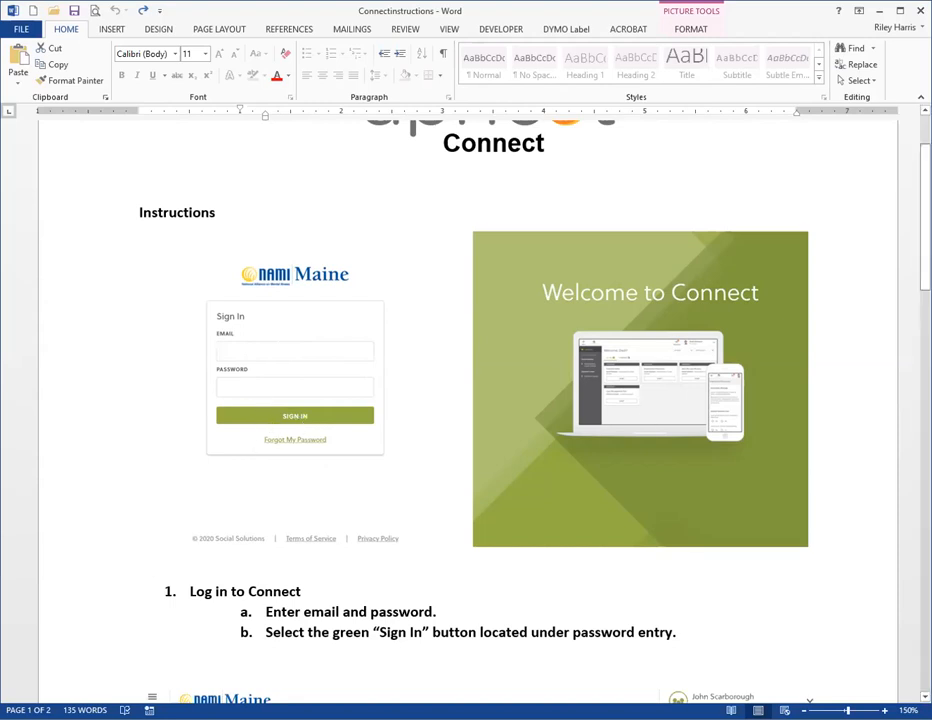
pyautogui.scroll(-1, 470, 400)
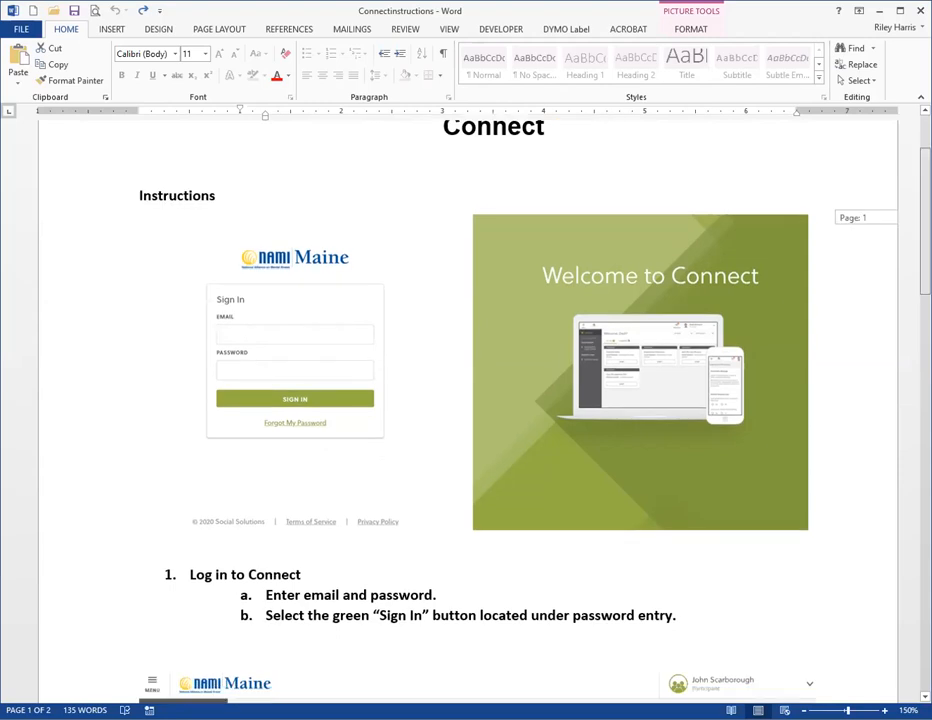
pyautogui.scroll(-2, 283, 360)
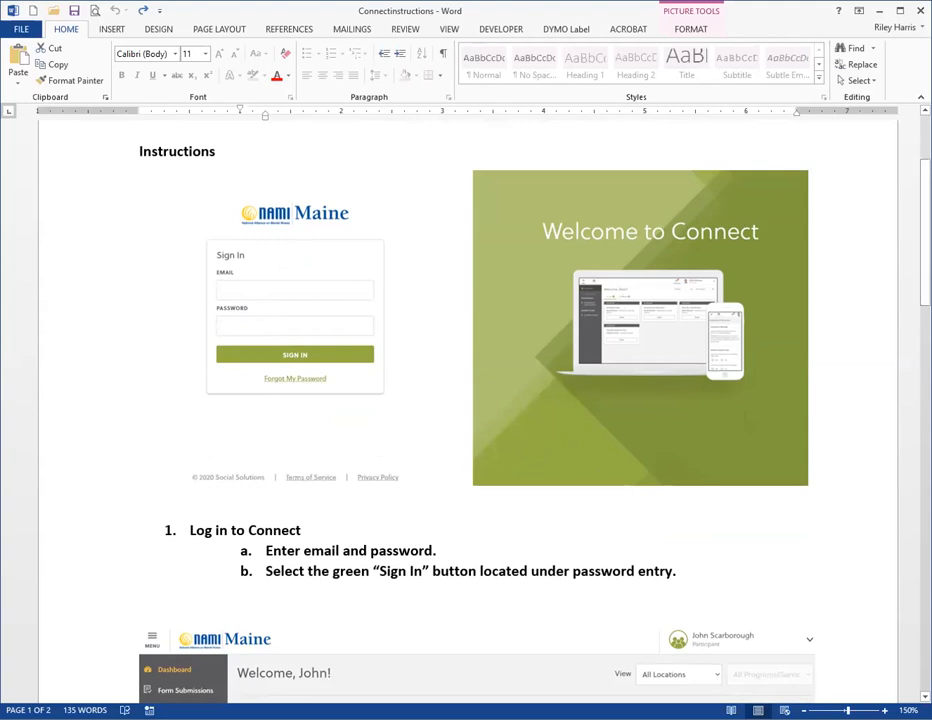
pyautogui.moveTo(925, 238); pyautogui.dragTo(925, 353)
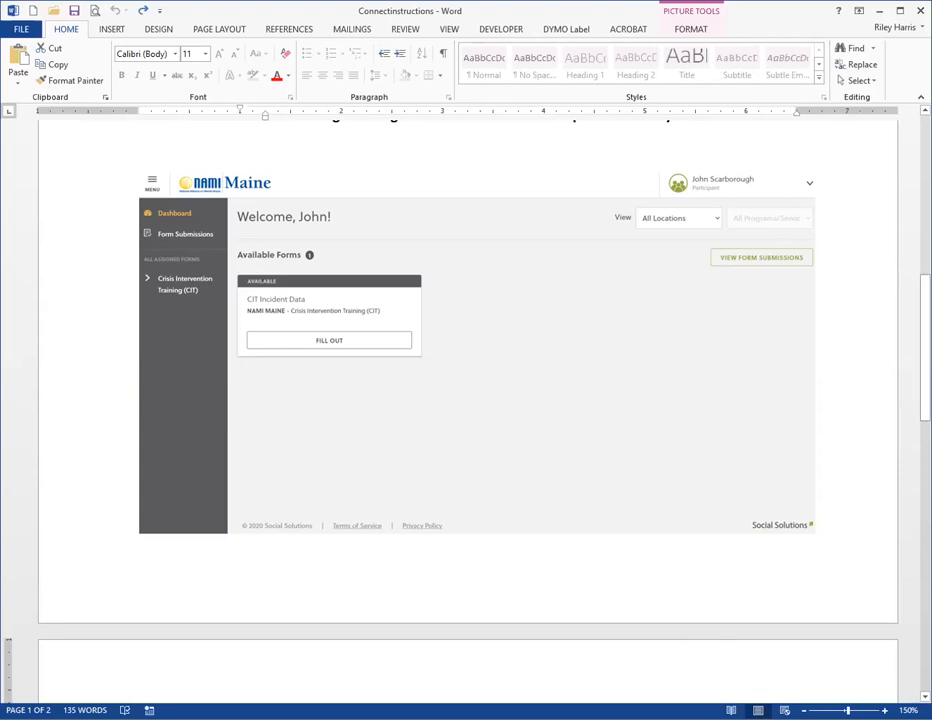
# Scroll down to the page-2 Form steps, then back up to the top.
pyautogui.scroll(-10, 466, 400)
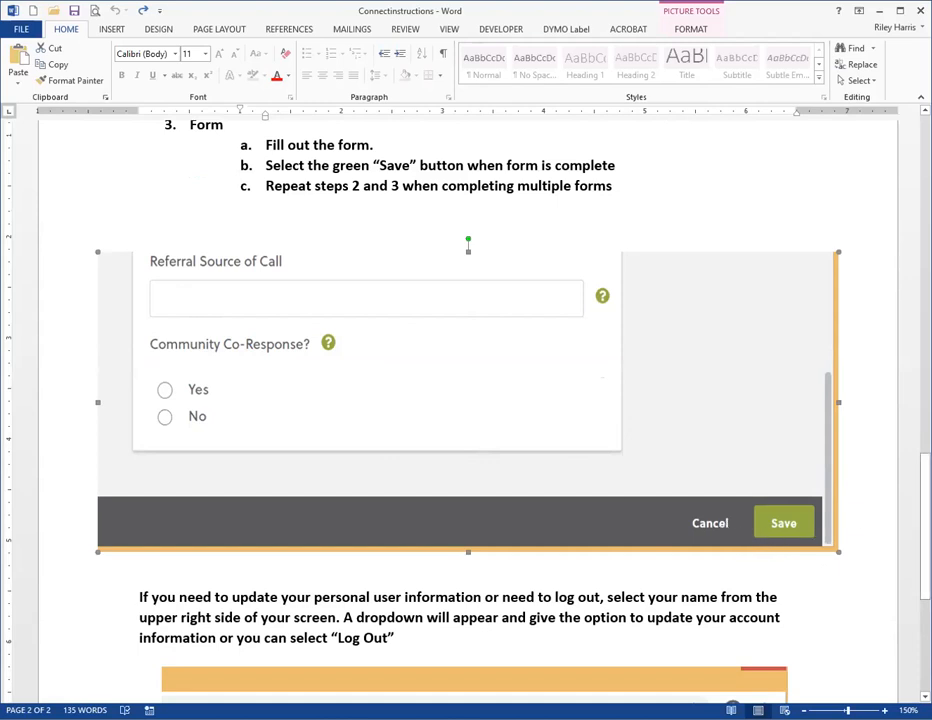
pyautogui.scroll(15, 735, 181)
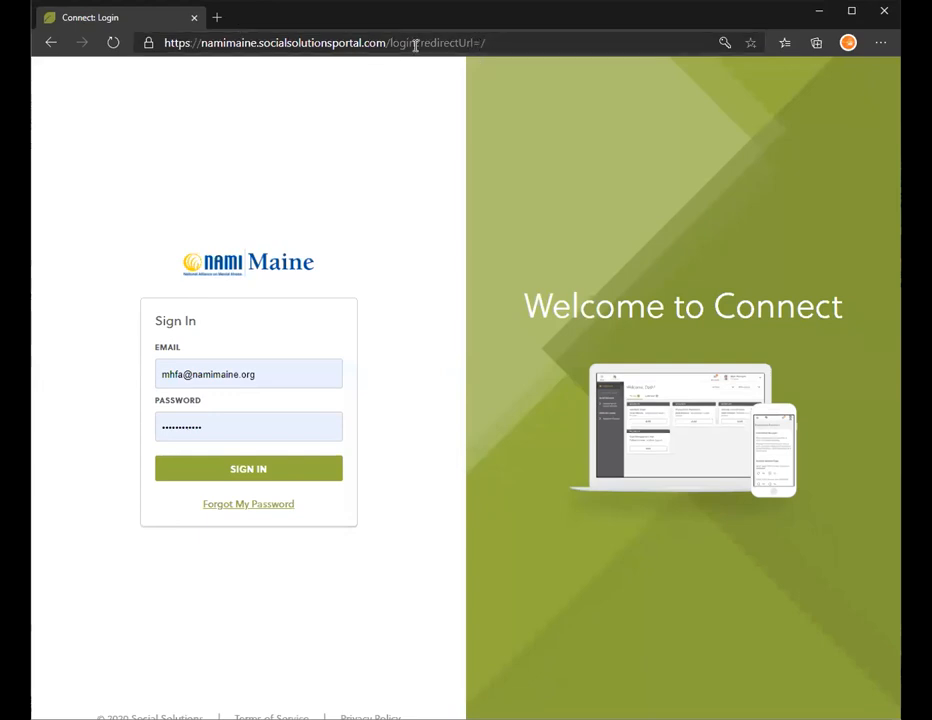
# Sign in to Connect, view Account Information, then return to the Dashboard.
pyautogui.click(270, 472)
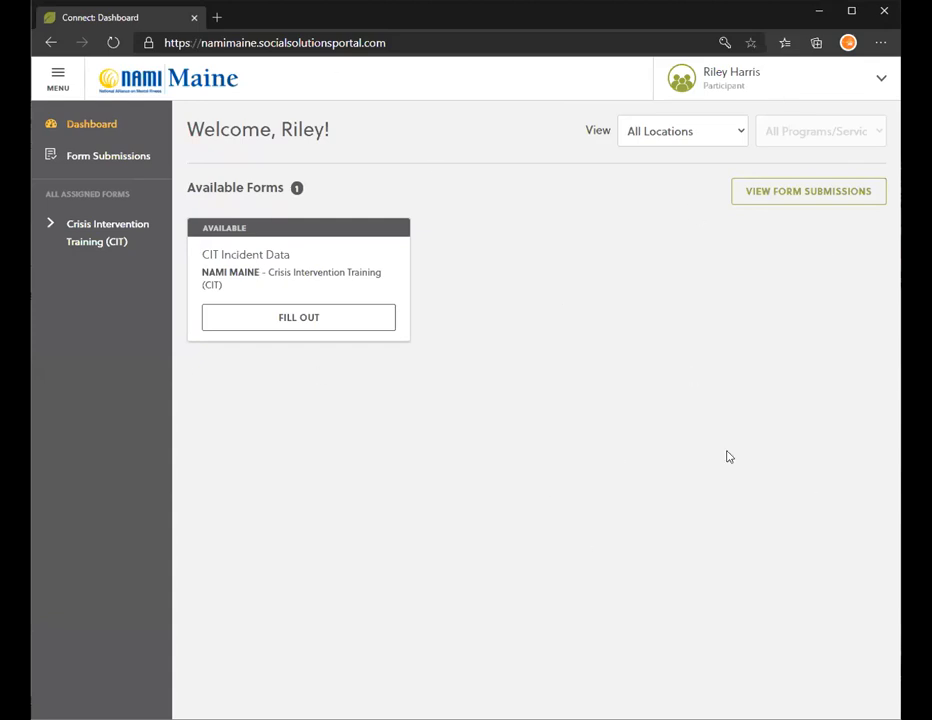
pyautogui.click(845, 91)
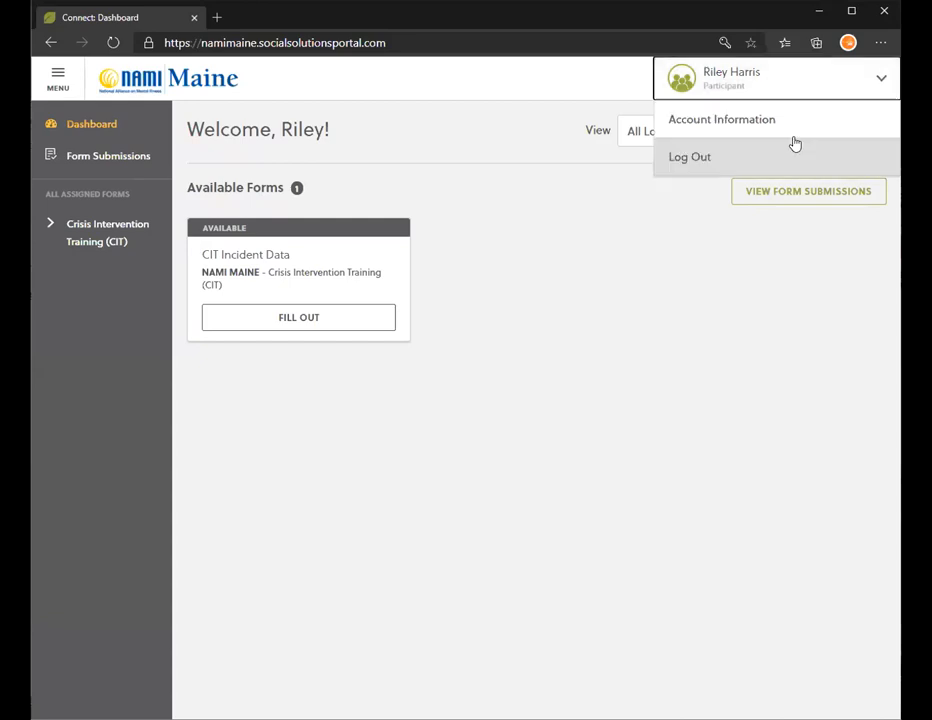
pyautogui.click(780, 121)
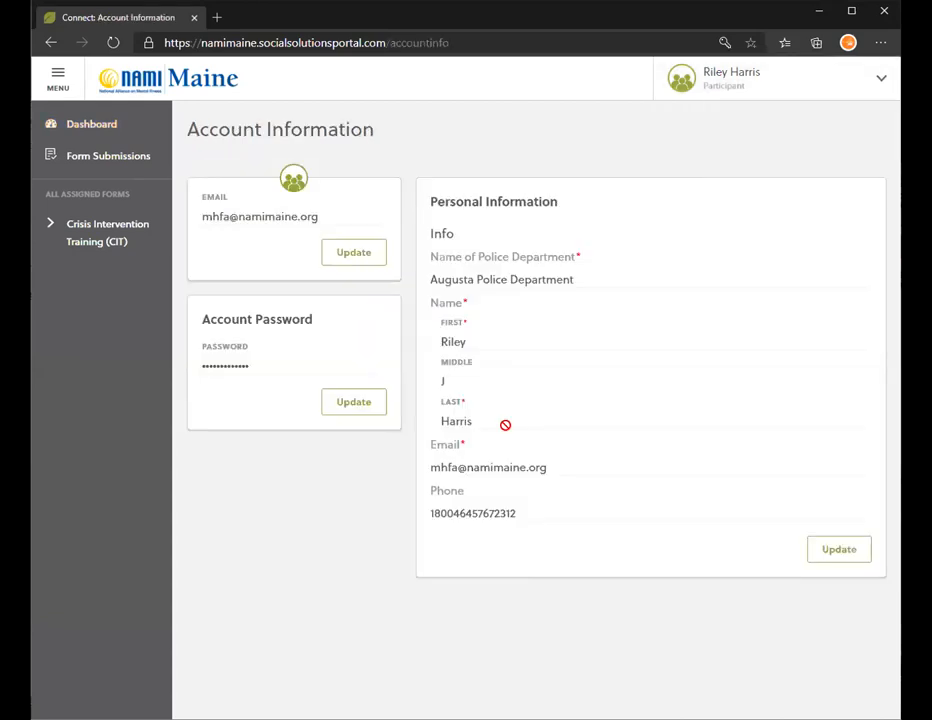
pyautogui.click(95, 126)
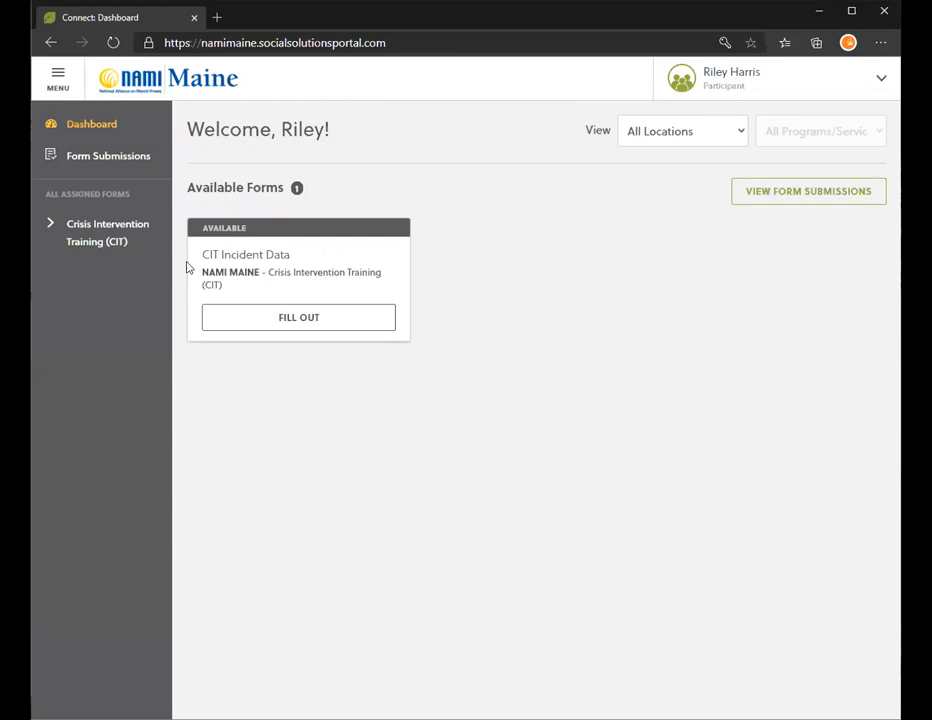
# Start a new CIT Incident Data form from the dashboard card.
pyautogui.click(306, 326)
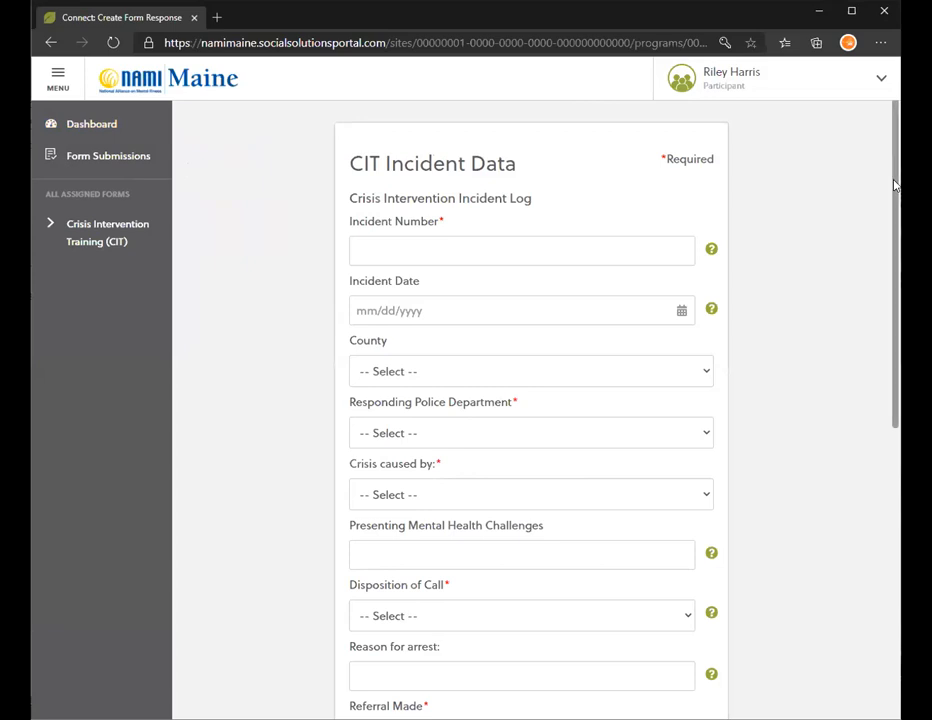
pyautogui.scroll(-6, 531, 410)
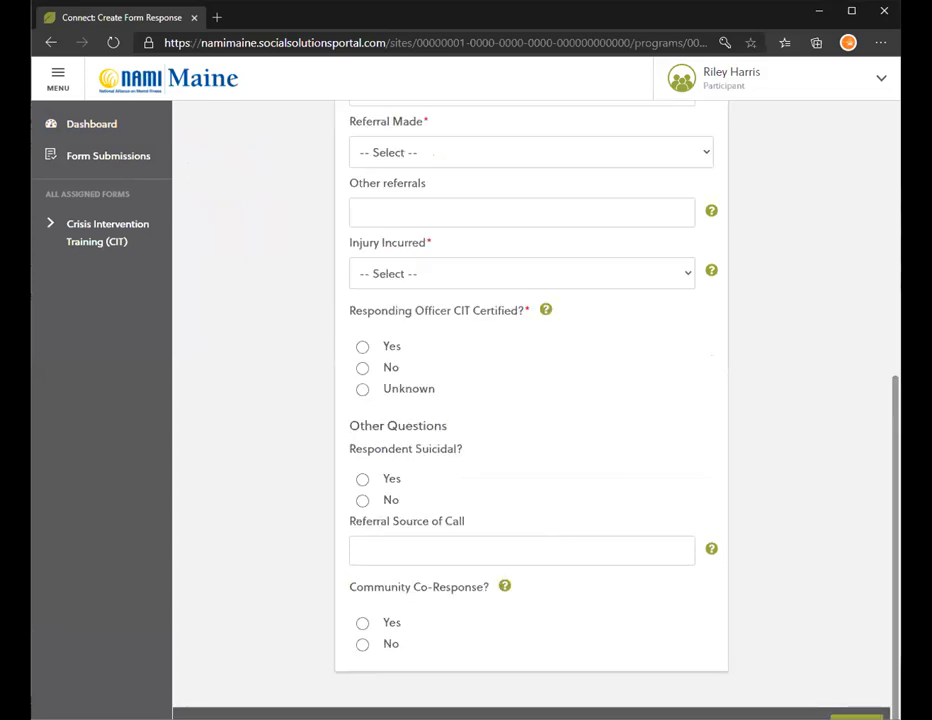
pyautogui.scroll(6, 607, 202)
pyautogui.scroll(1, 661, 154)
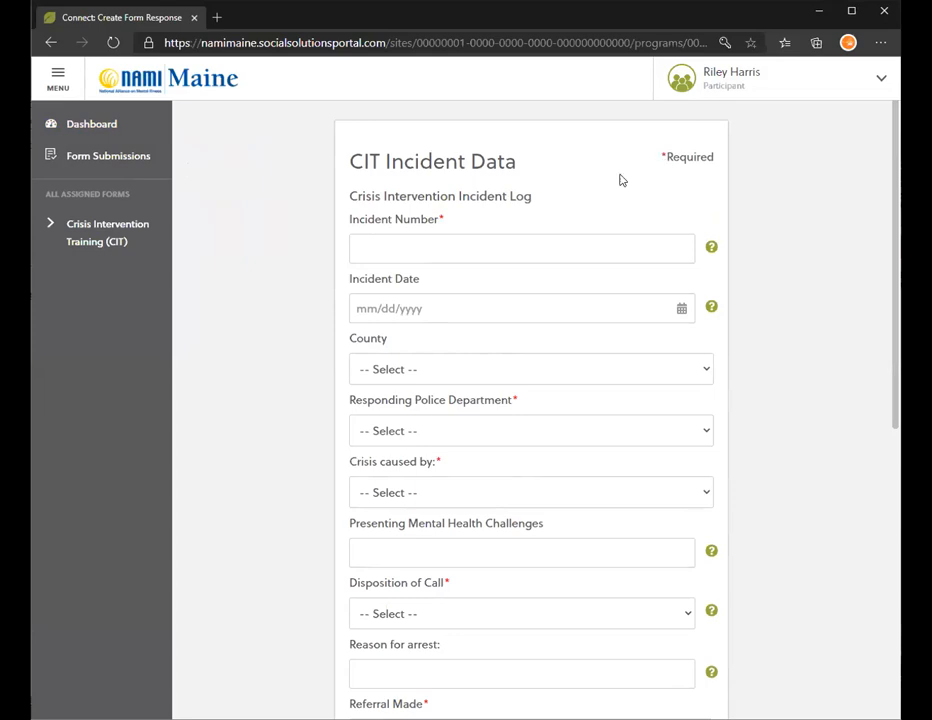
# Look over the empty fields, from Incident Number and Responding Police Department to the bottom.
pyautogui.click(441, 219)
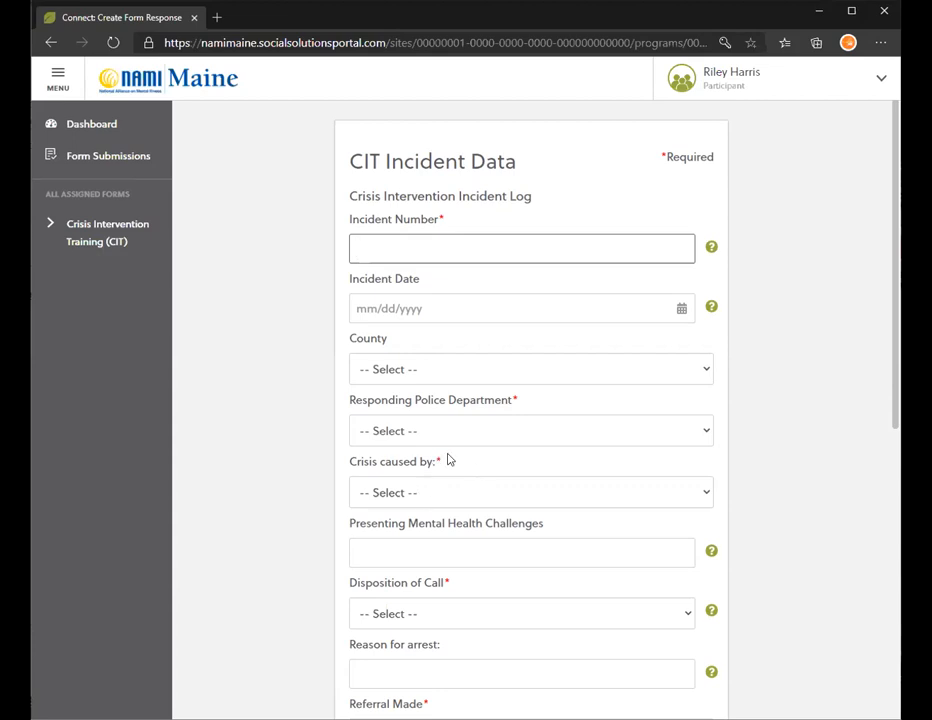
pyautogui.click(434, 221)
pyautogui.moveTo(427, 222); pyautogui.dragTo(438, 221)
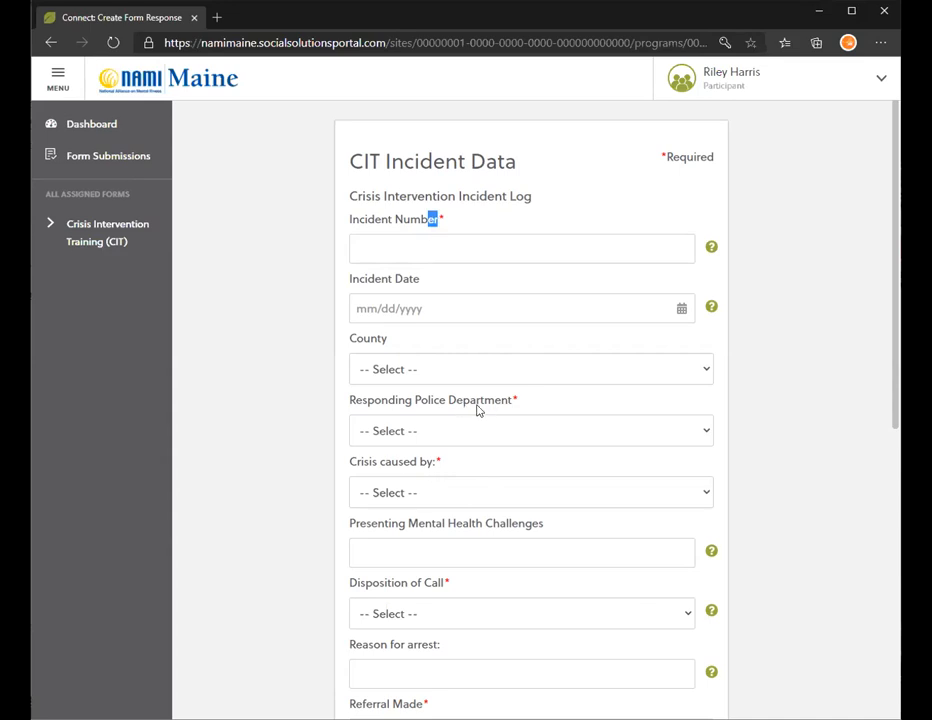
pyautogui.scroll(-1, 497, 297)
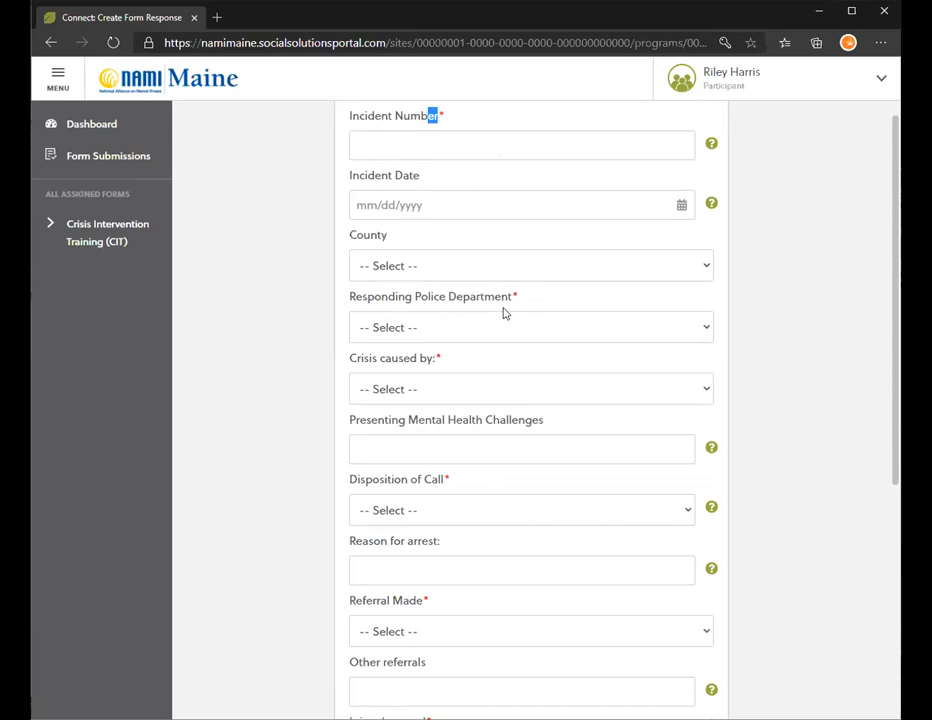
pyautogui.moveTo(510, 301); pyautogui.dragTo(350, 306)
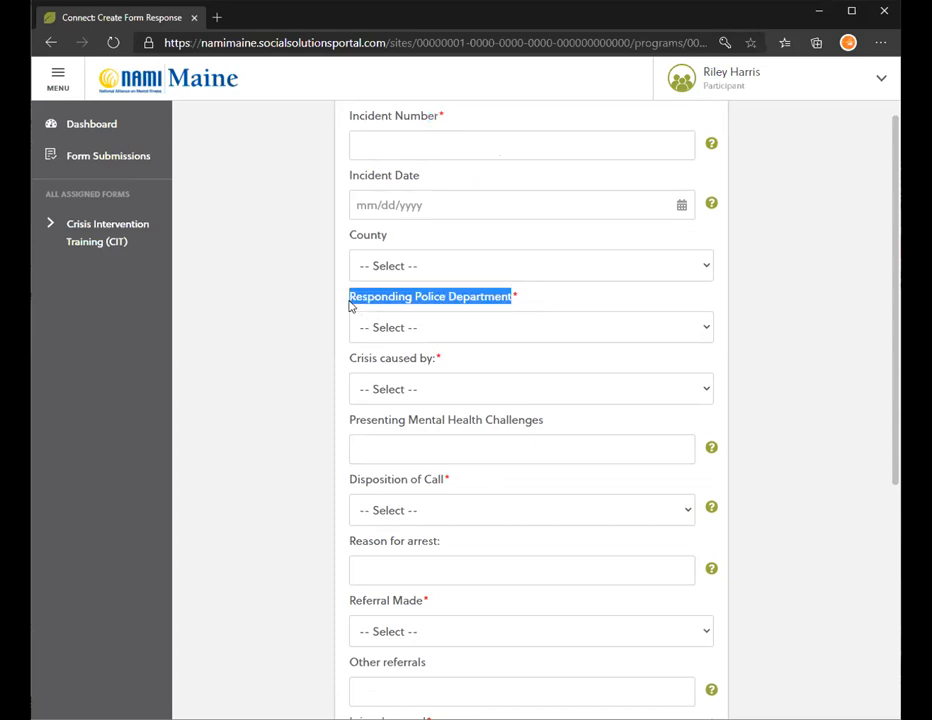
pyautogui.click(404, 302)
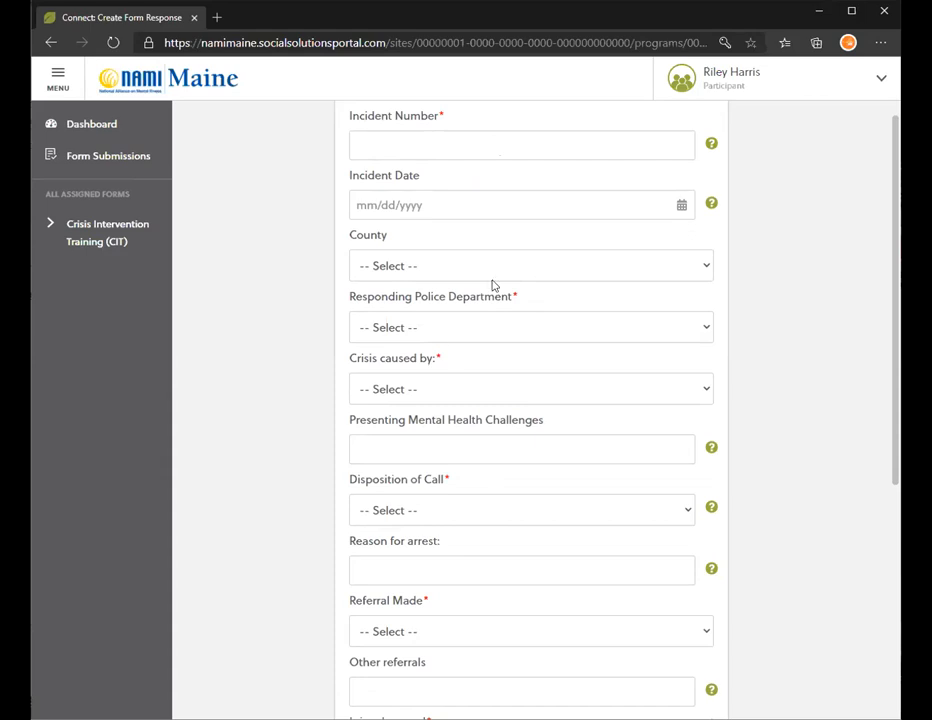
pyautogui.scroll(-2, 430, 400)
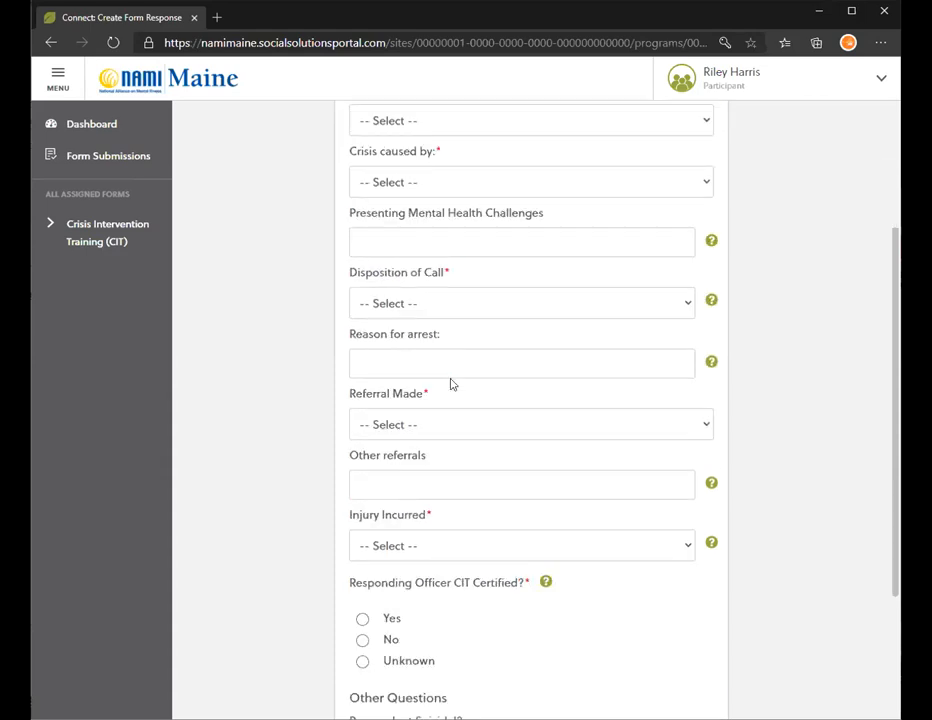
pyautogui.scroll(-2, 440, 350)
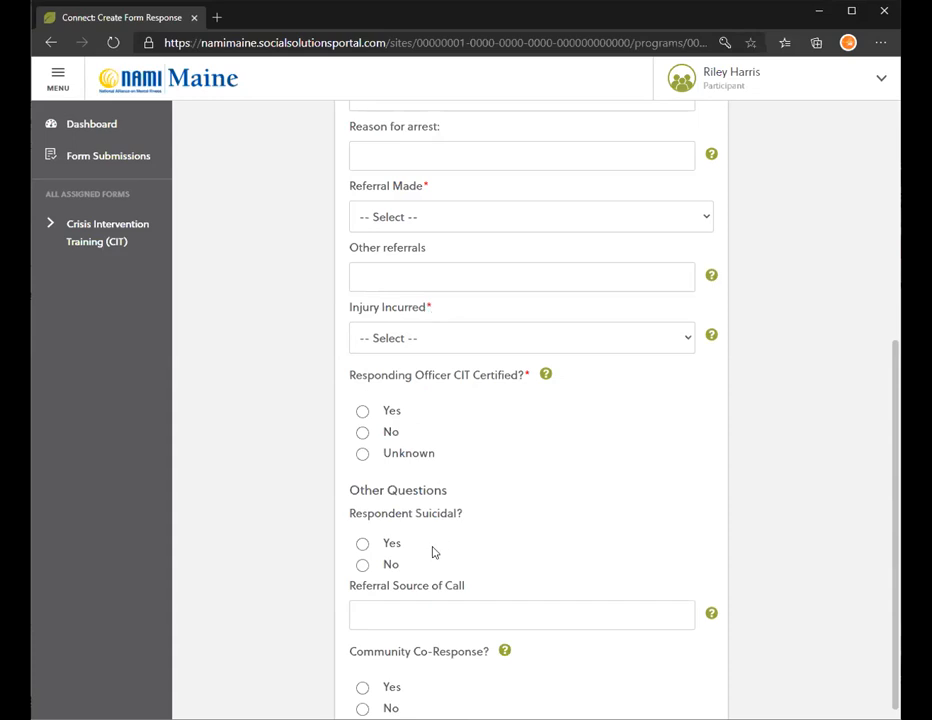
pyautogui.scroll(5, 433, 551)
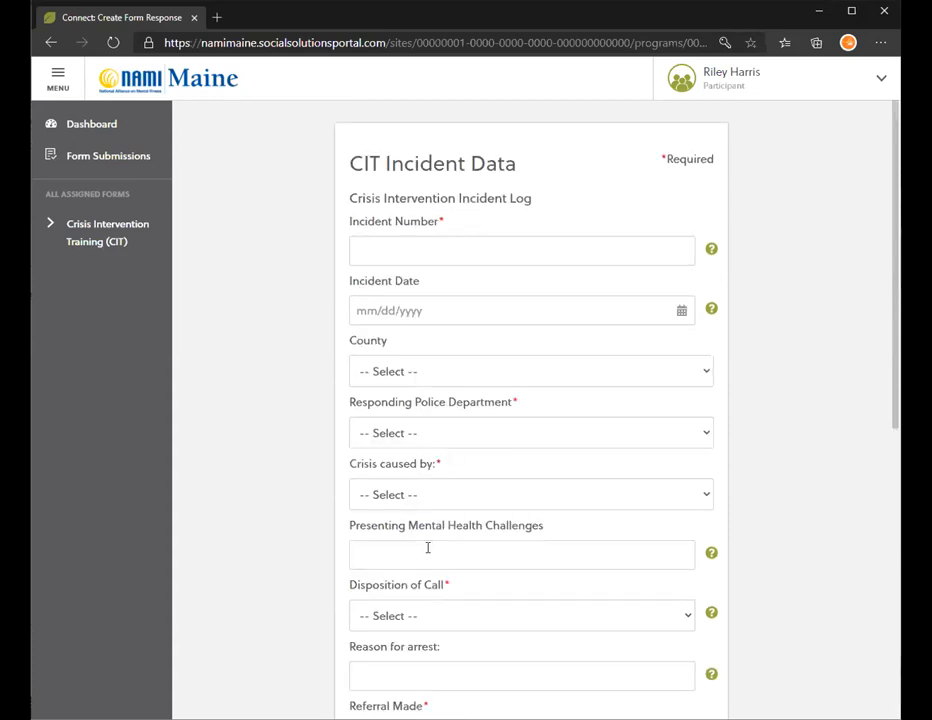
# Enter 20-9876 as the Incident Number.
pyautogui.click(445, 254)
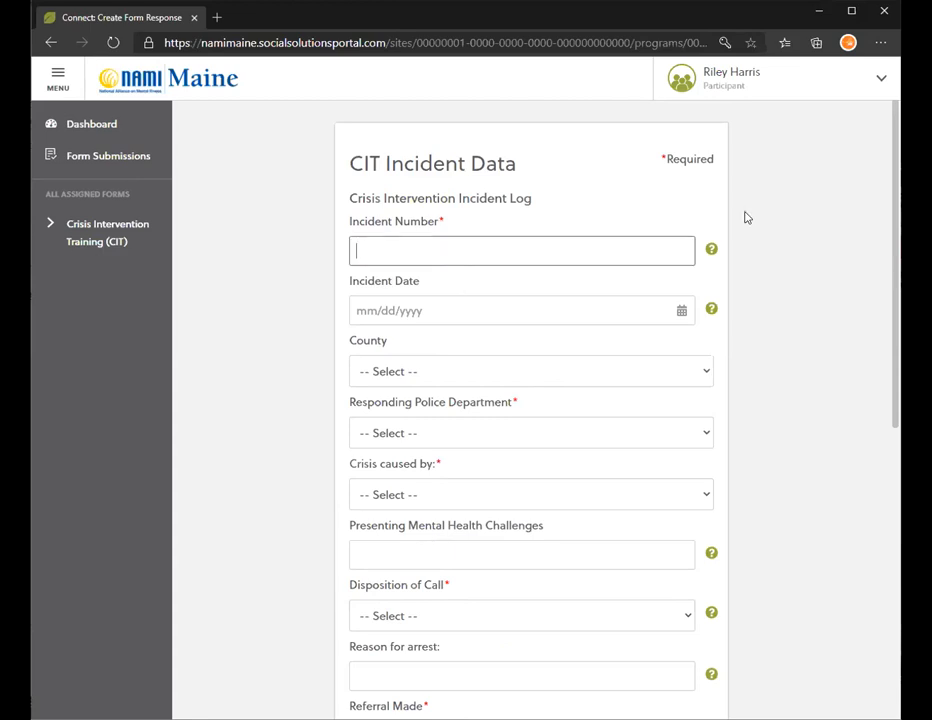
pyautogui.press('Down')
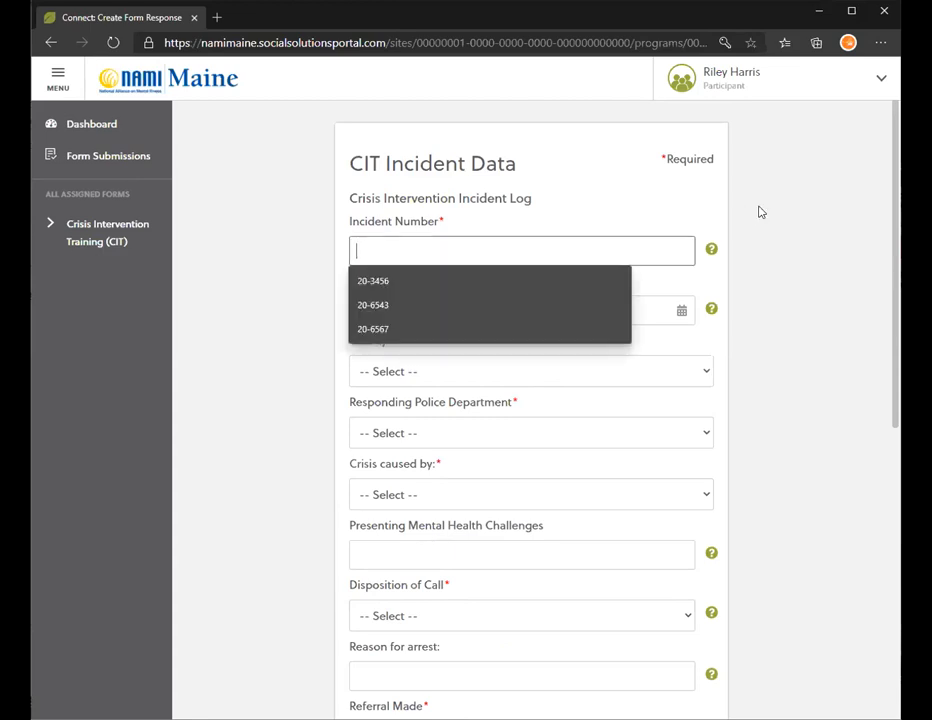
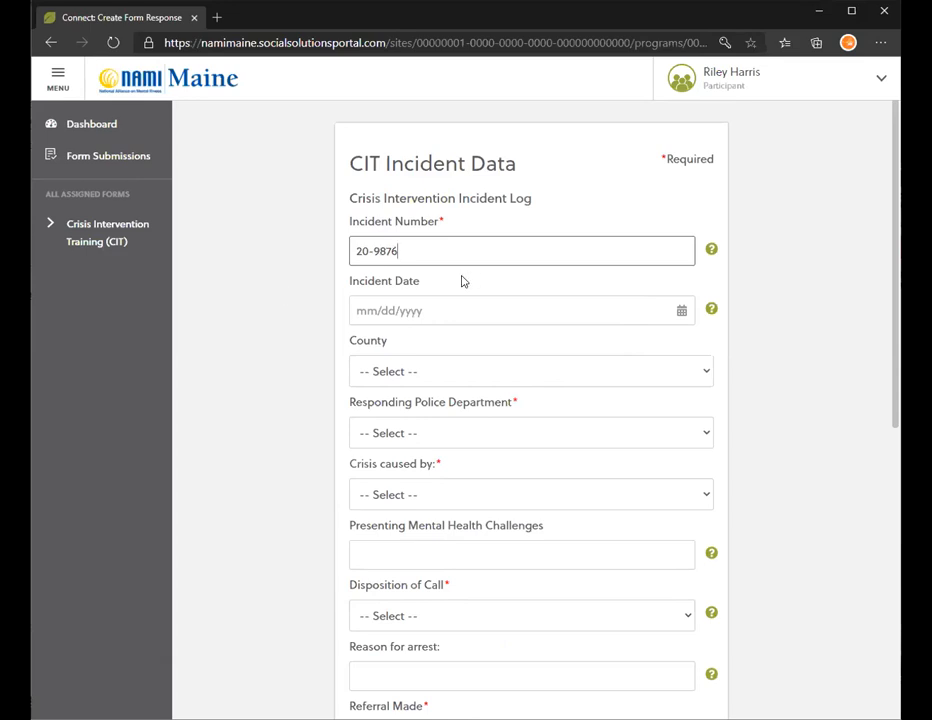
# Type 06/07/2020 into the Incident Date field.
pyautogui.scroll(-1, 462, 262)
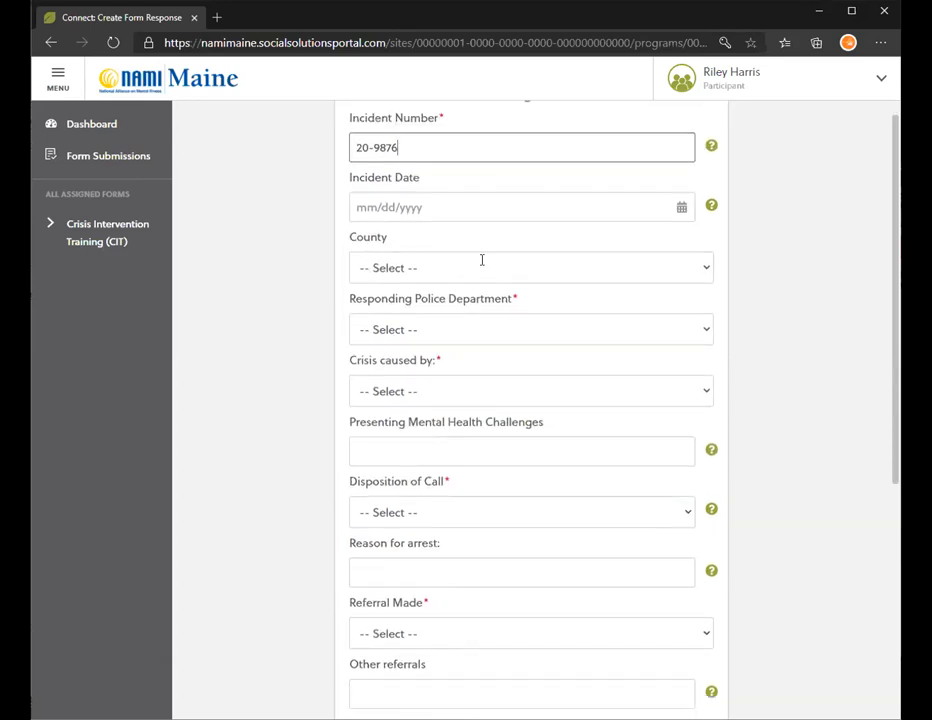
pyautogui.scroll(1, 483, 260)
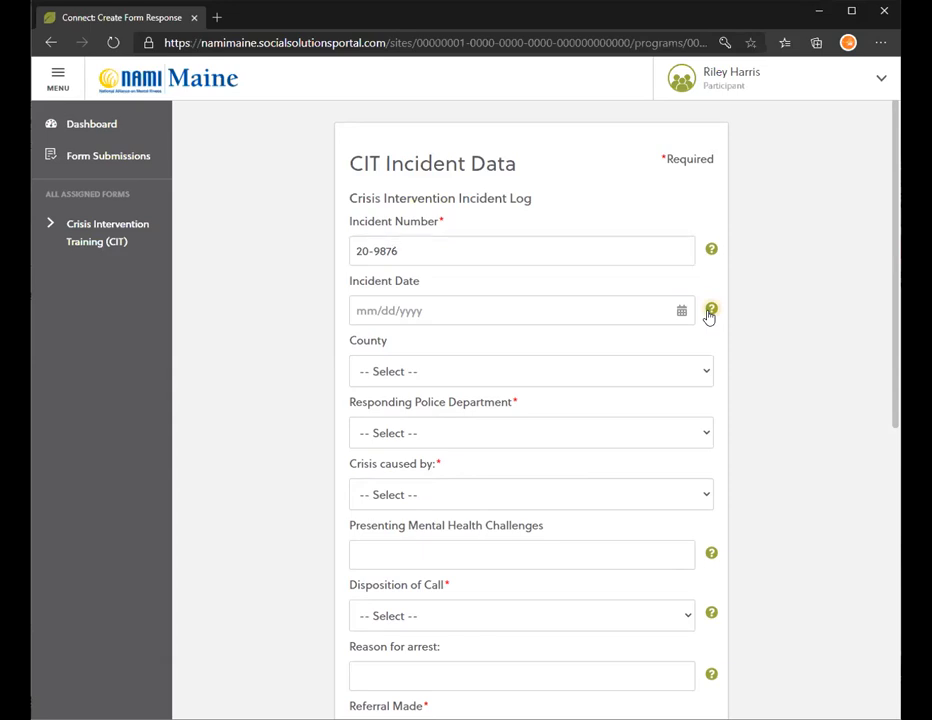
pyautogui.moveTo(709, 316)
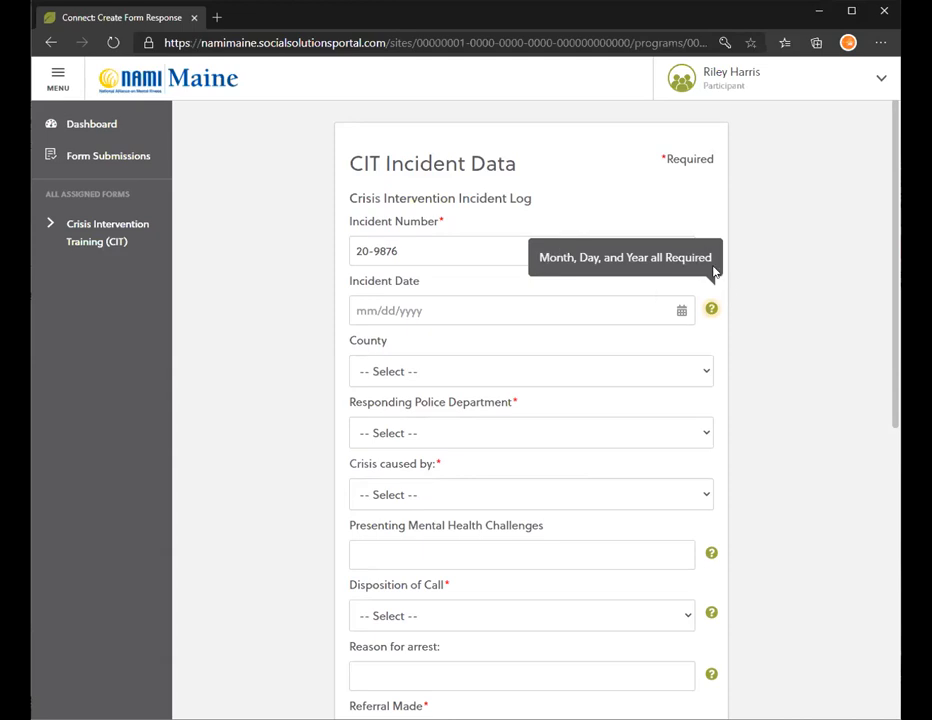
pyautogui.click(430, 309)
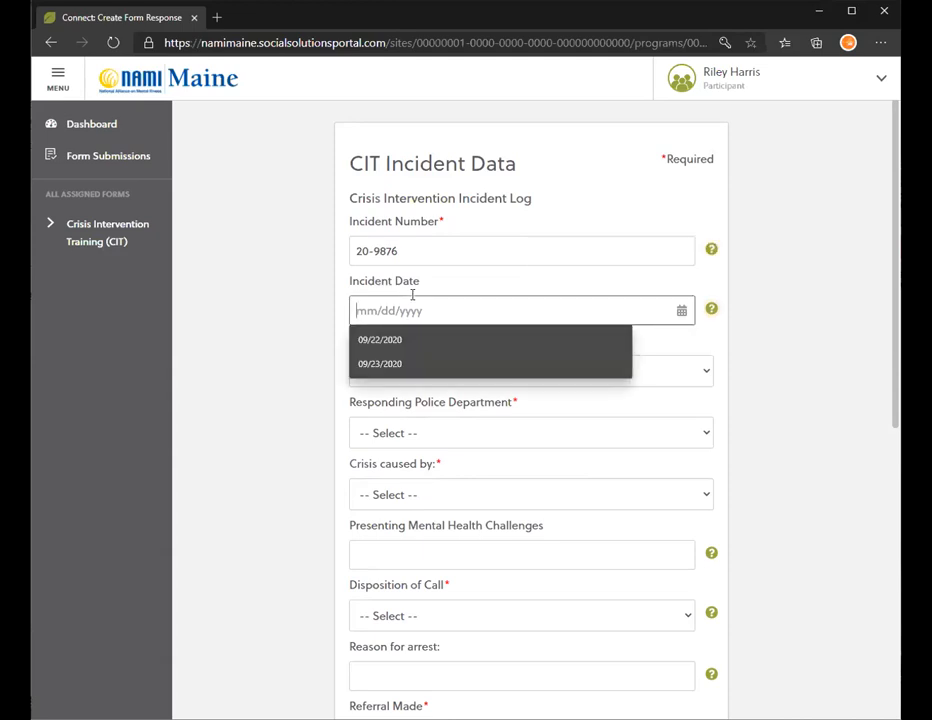
pyautogui.write('06/07')
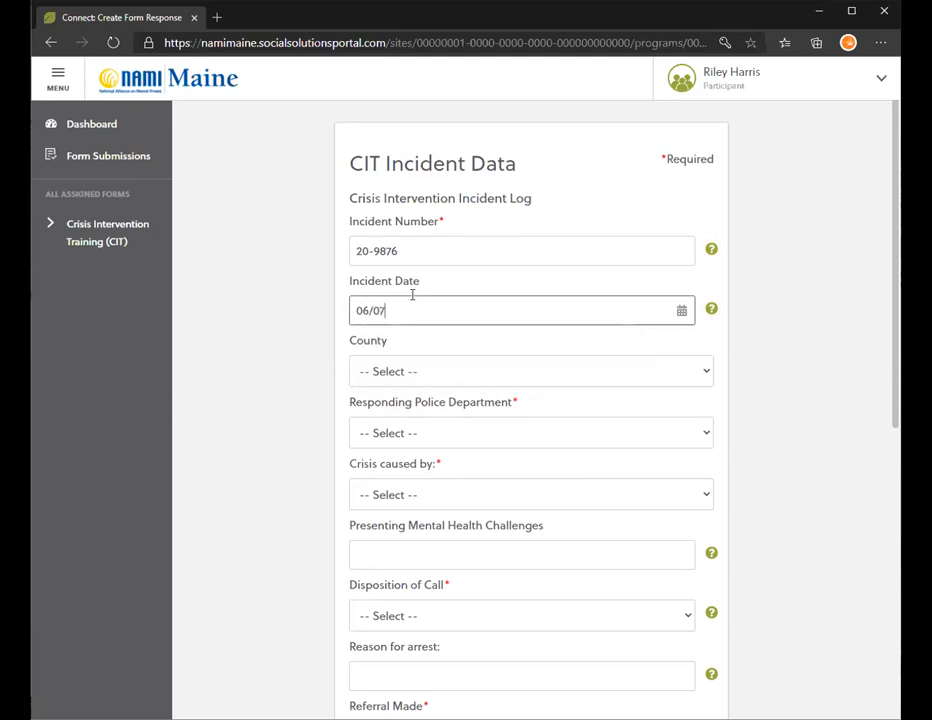
pyautogui.write('/2020')
# Pick Cumberland as County, then type 'po' to select Portland Police Department.
pyautogui.click(408, 372)
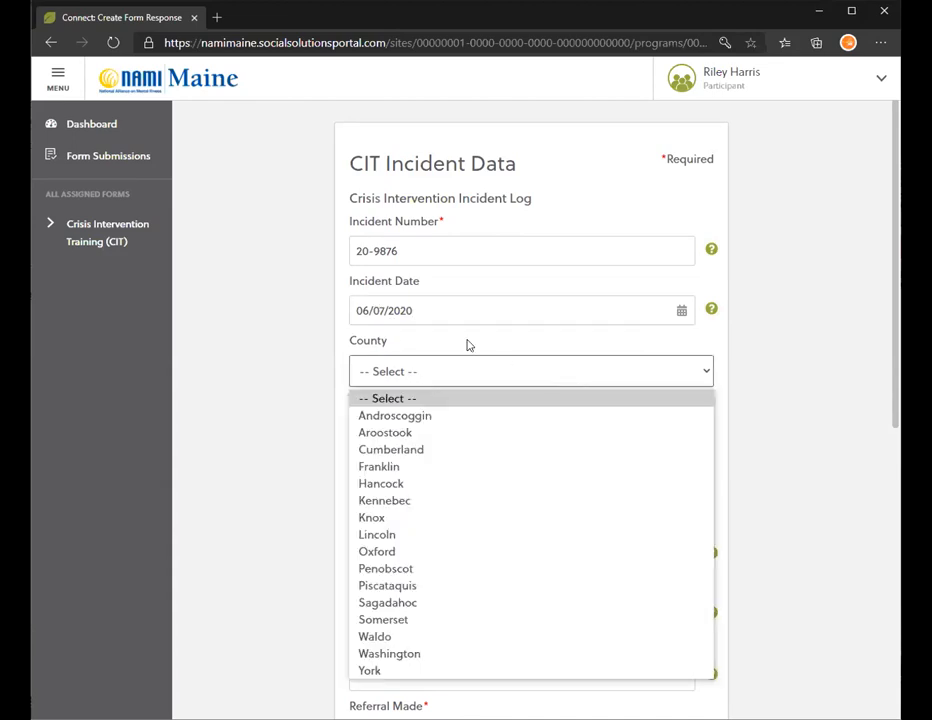
pyautogui.click(476, 372)
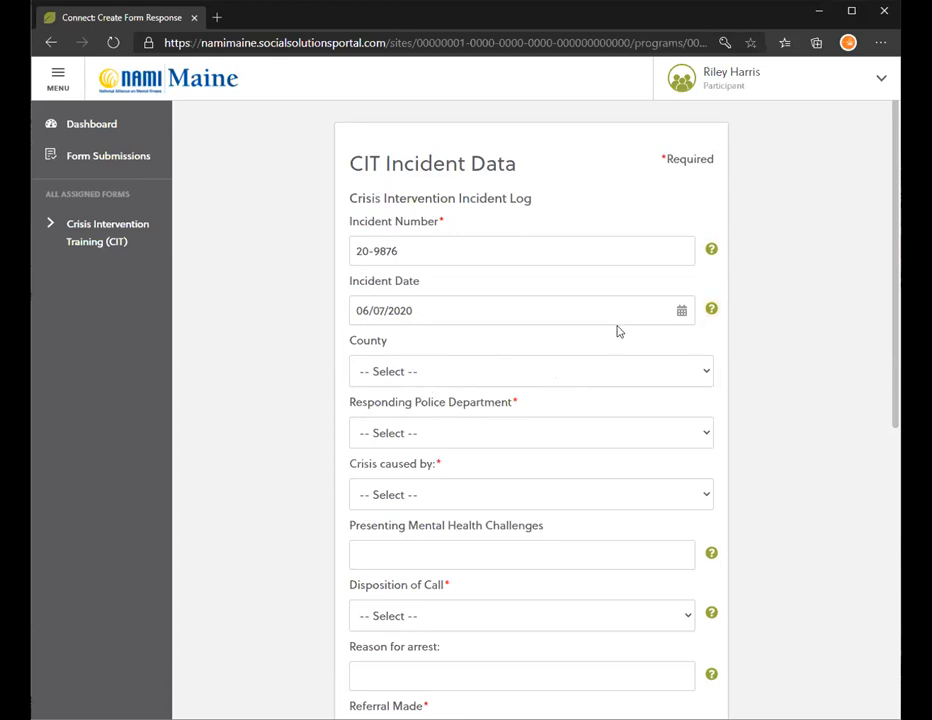
pyautogui.click(547, 312)
pyautogui.click(618, 352)
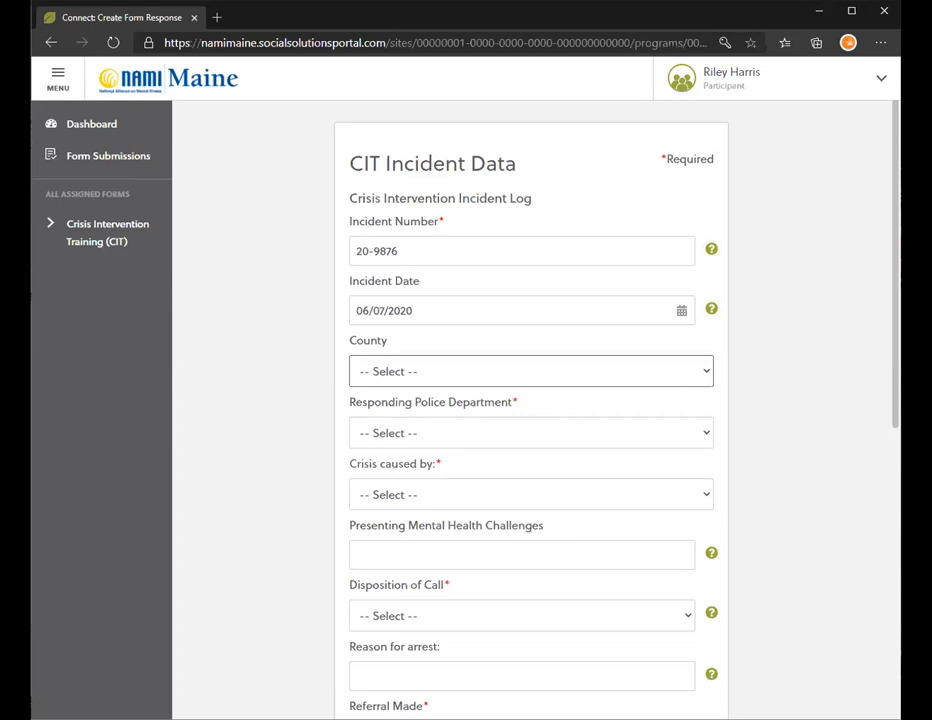
pyautogui.press('c')
pyautogui.click(531, 432)
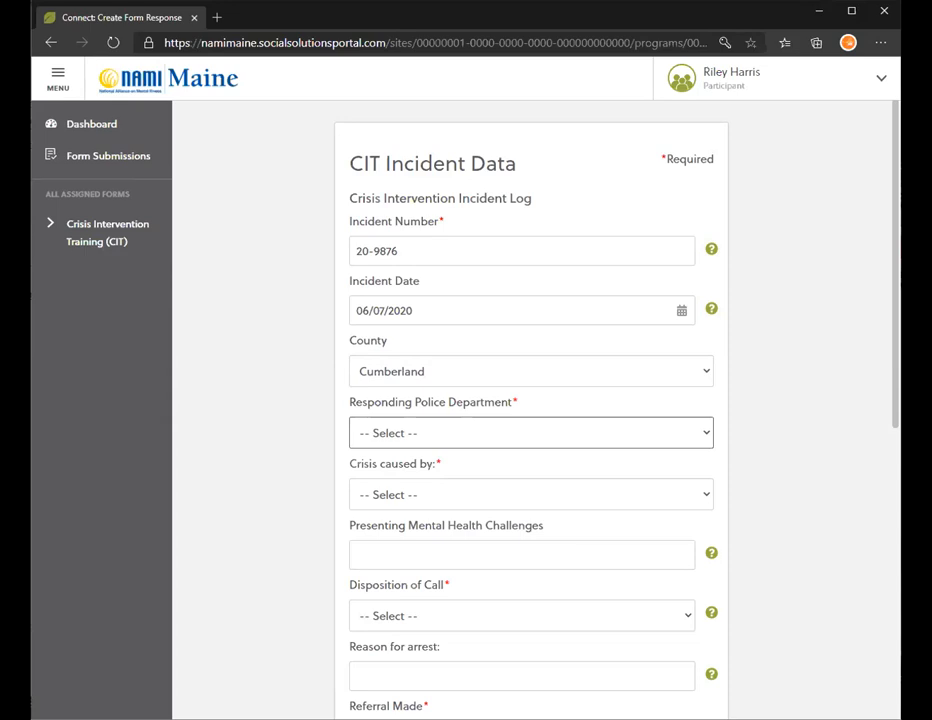
pyautogui.write('po')
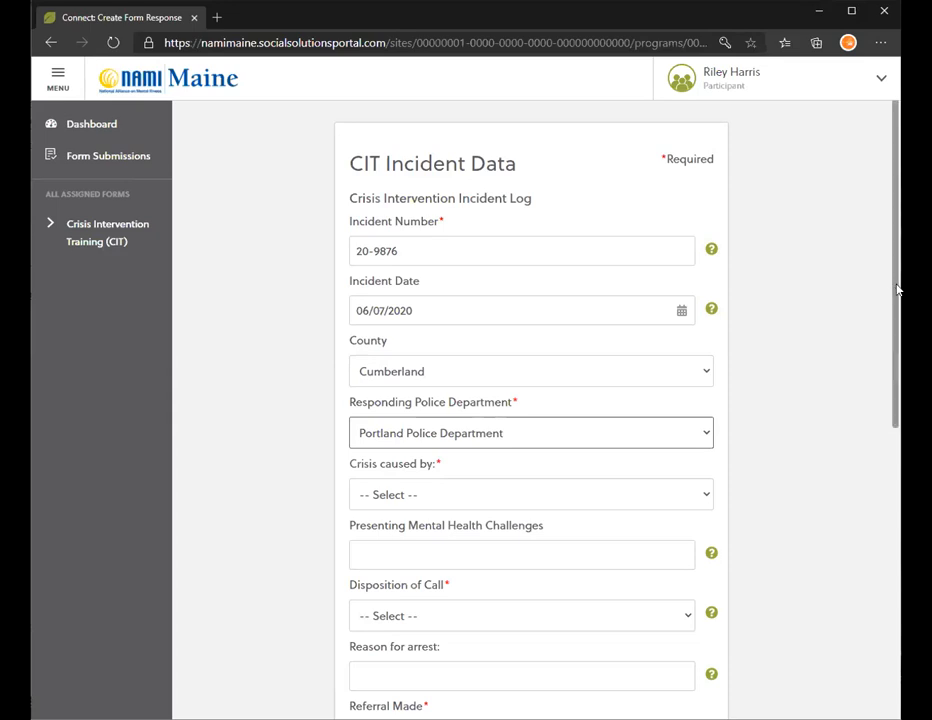
# Choose Unknown or Unreported in the 'Crisis caused by' dropdown.
pyautogui.scroll(-1, 884, 345)
pyautogui.scroll(-1, 880, 358)
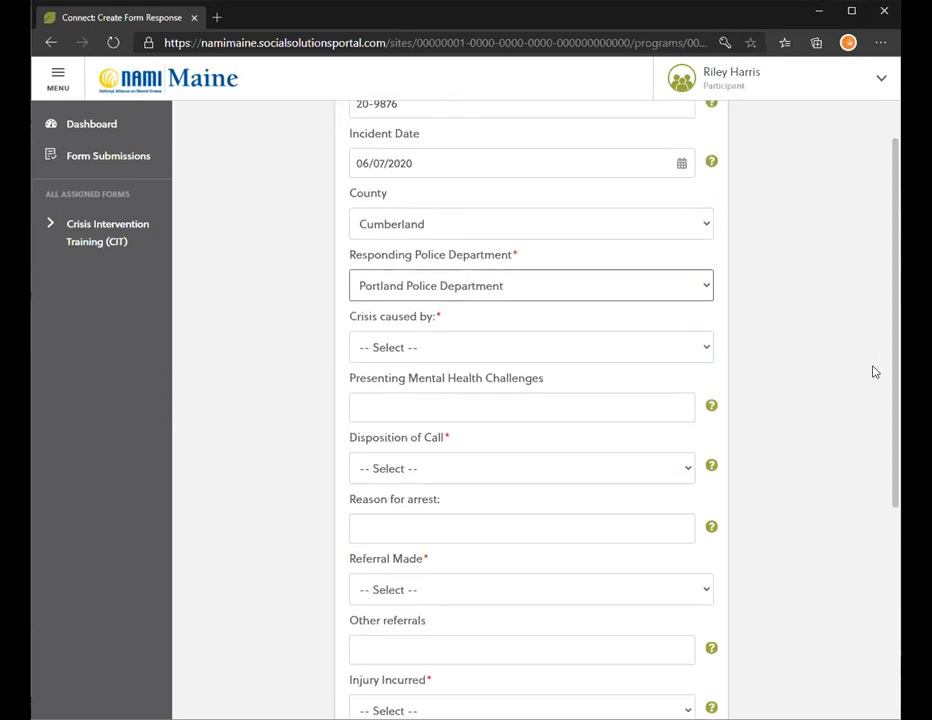
pyautogui.press('Tab')
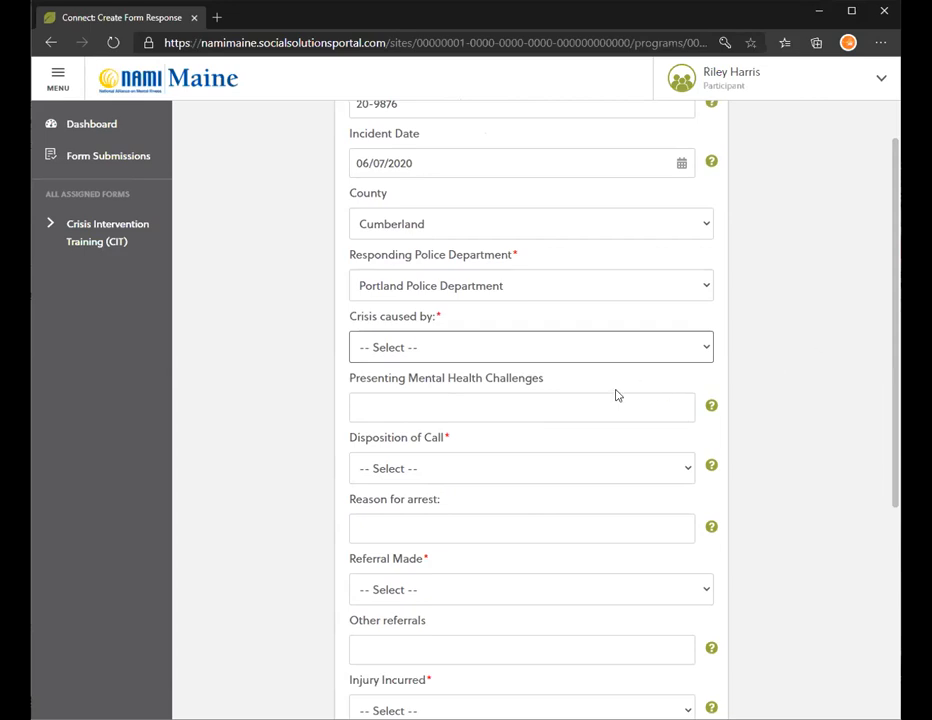
pyautogui.press('Down')
pyautogui.click(556, 353)
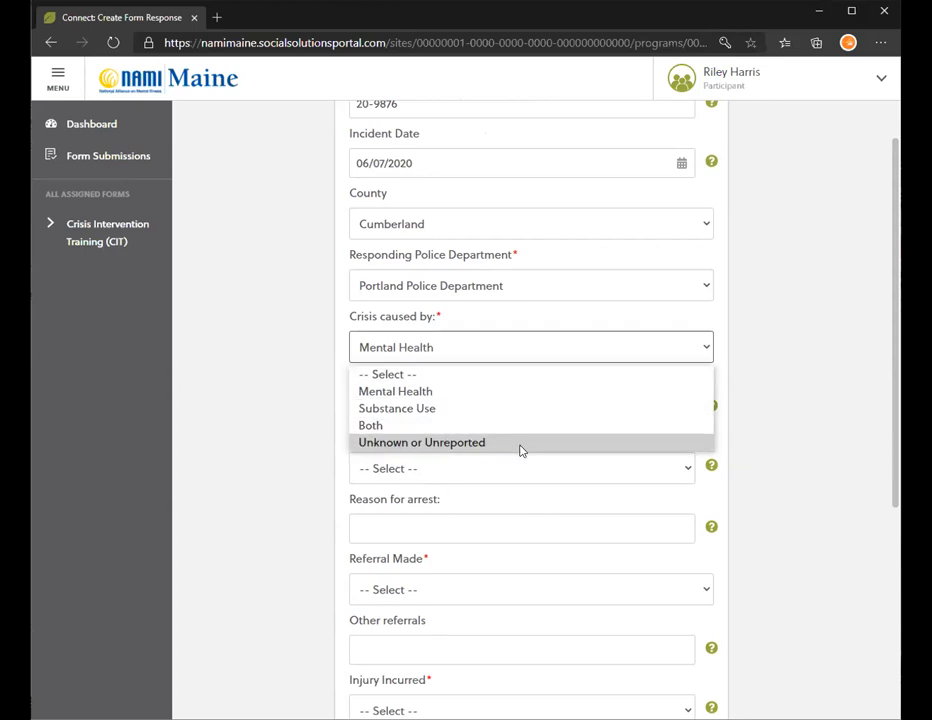
pyautogui.click(401, 442)
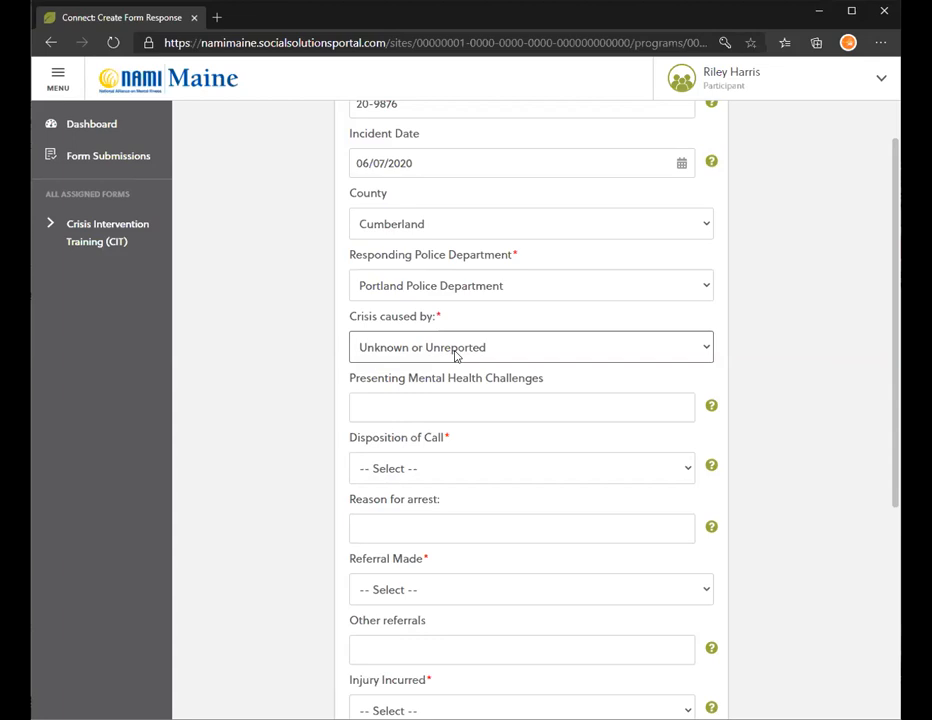
pyautogui.click(455, 357)
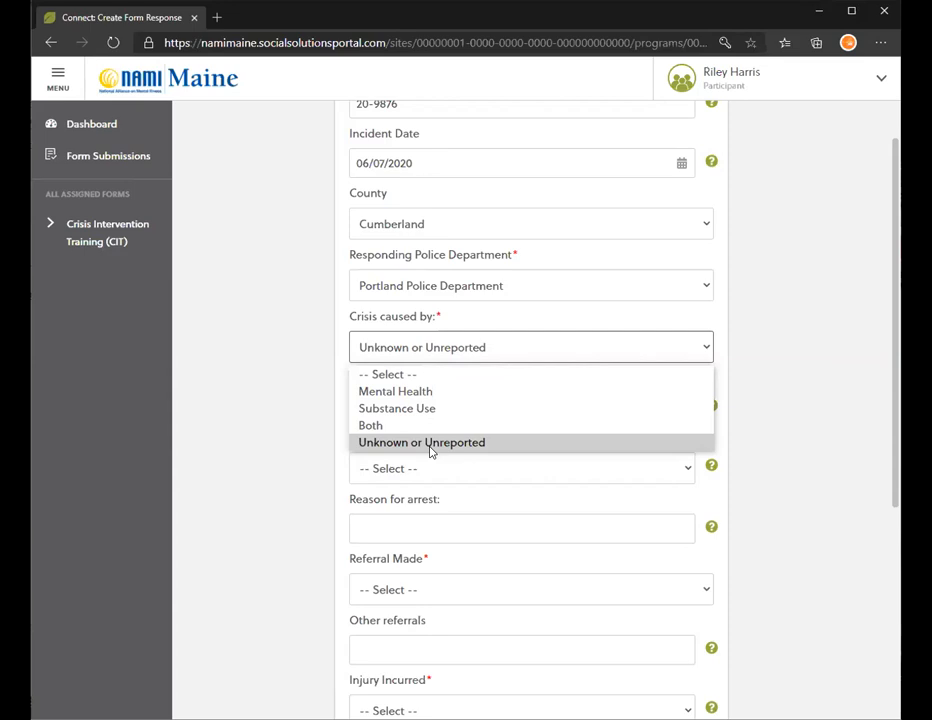
pyautogui.press('Up')
pyautogui.press('Up')
pyautogui.press('Up')
pyautogui.press('Up')
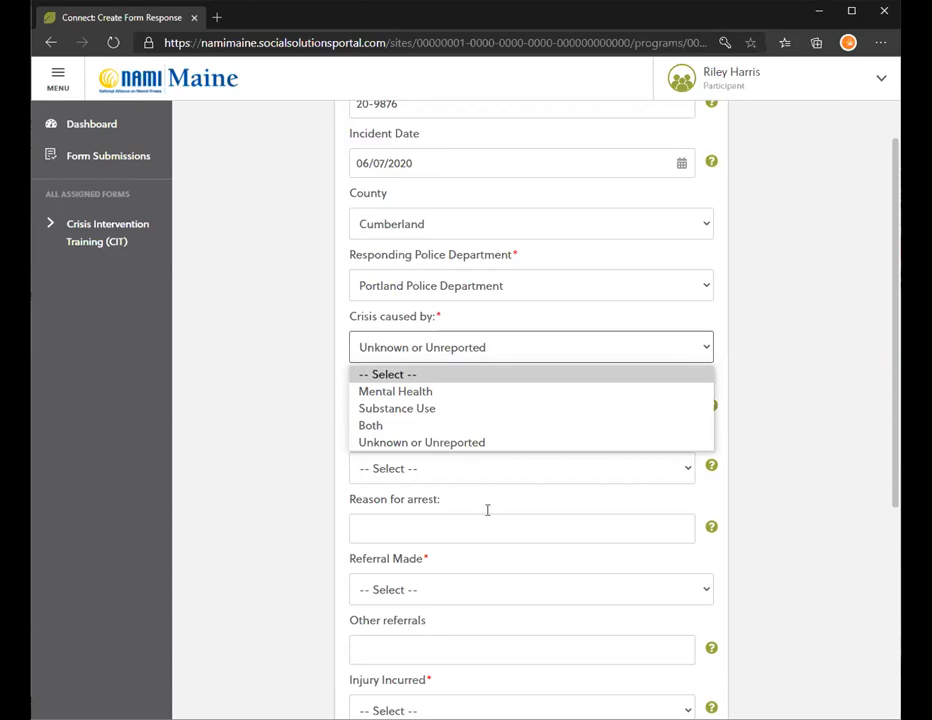
pyautogui.click(427, 441)
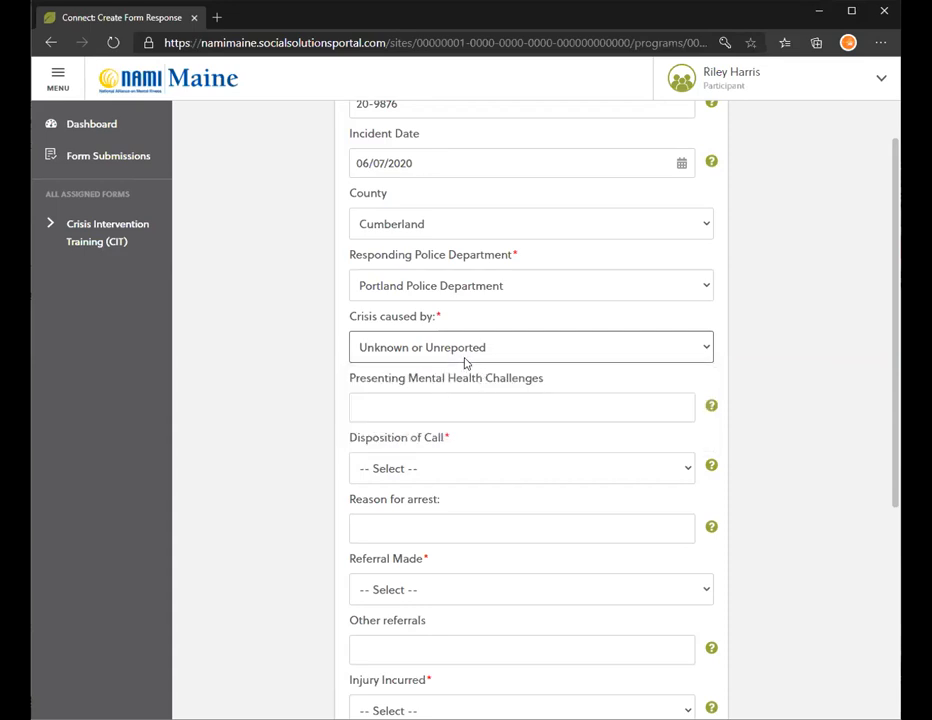
pyautogui.scroll(-5, 681, 302)
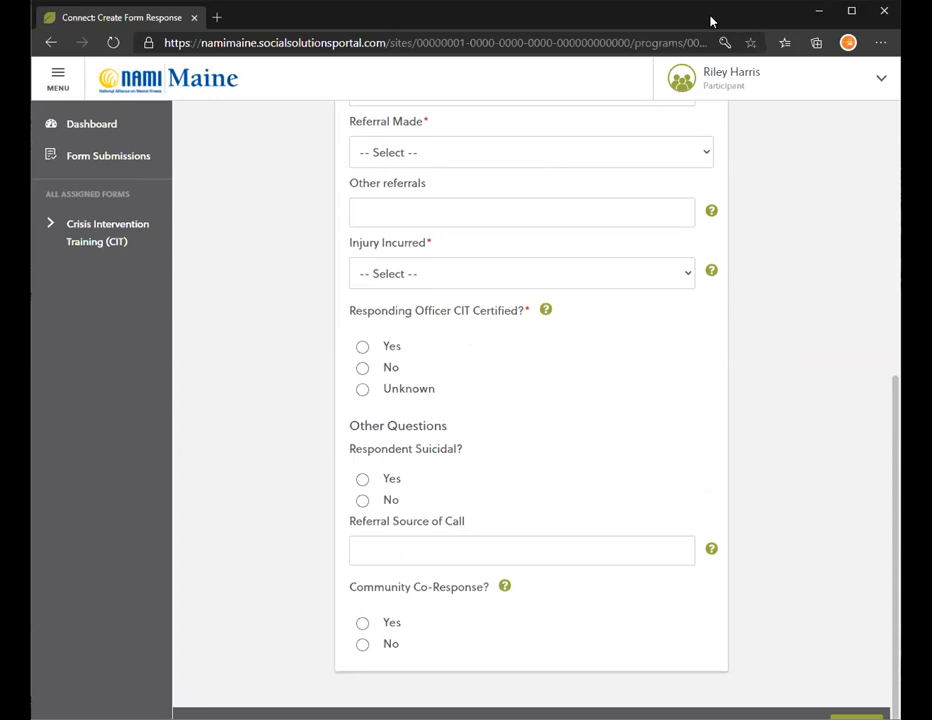
pyautogui.scroll(5, 555, 422)
pyautogui.scroll(-1, 549, 422)
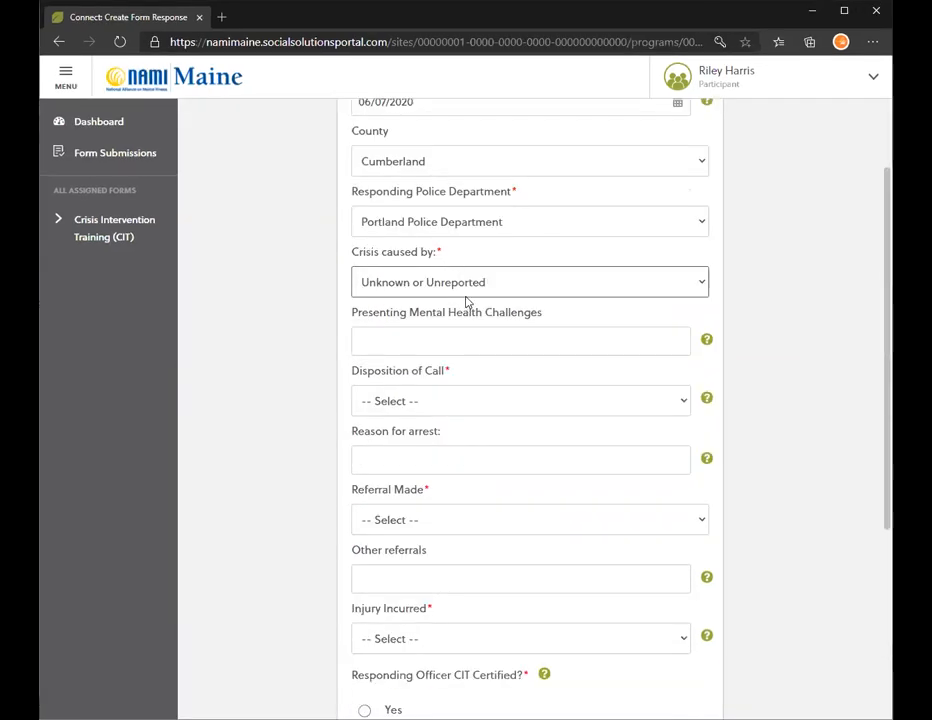
pyautogui.click(465, 288)
pyautogui.click(411, 376)
pyautogui.click(450, 339)
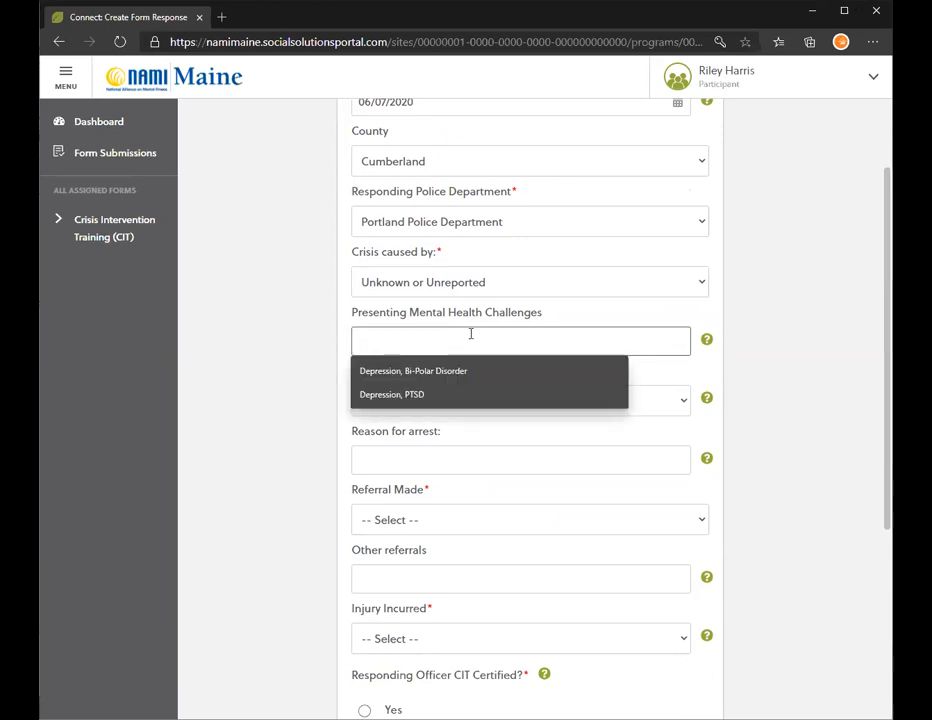
pyautogui.write('DE')
pyautogui.write('pression')
pyautogui.write(', OP')
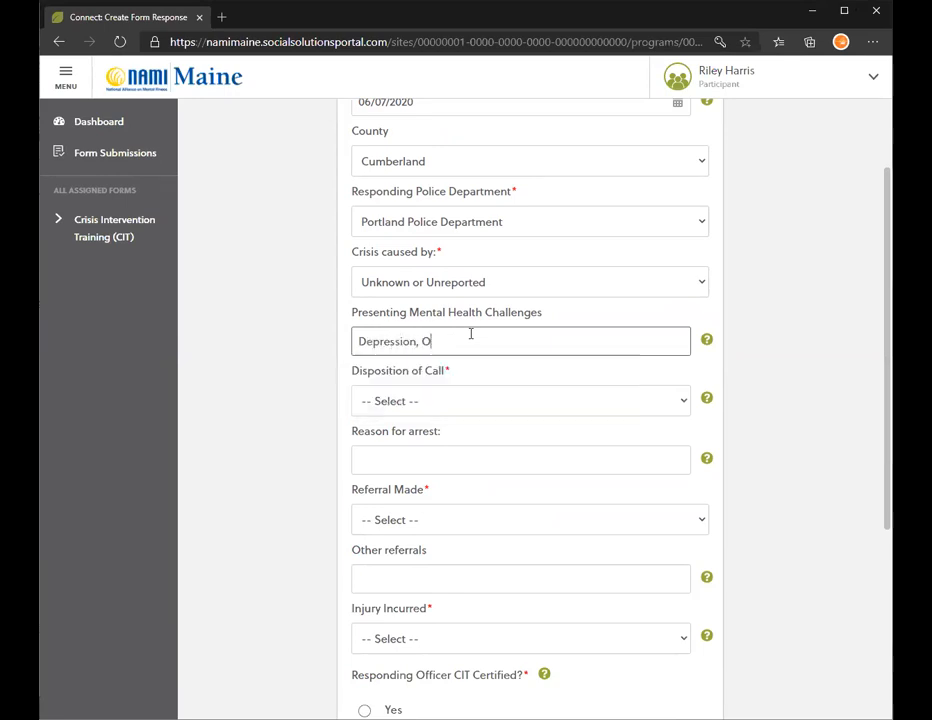
pyautogui.press('BackSpace')
pyautogui.write('PT')
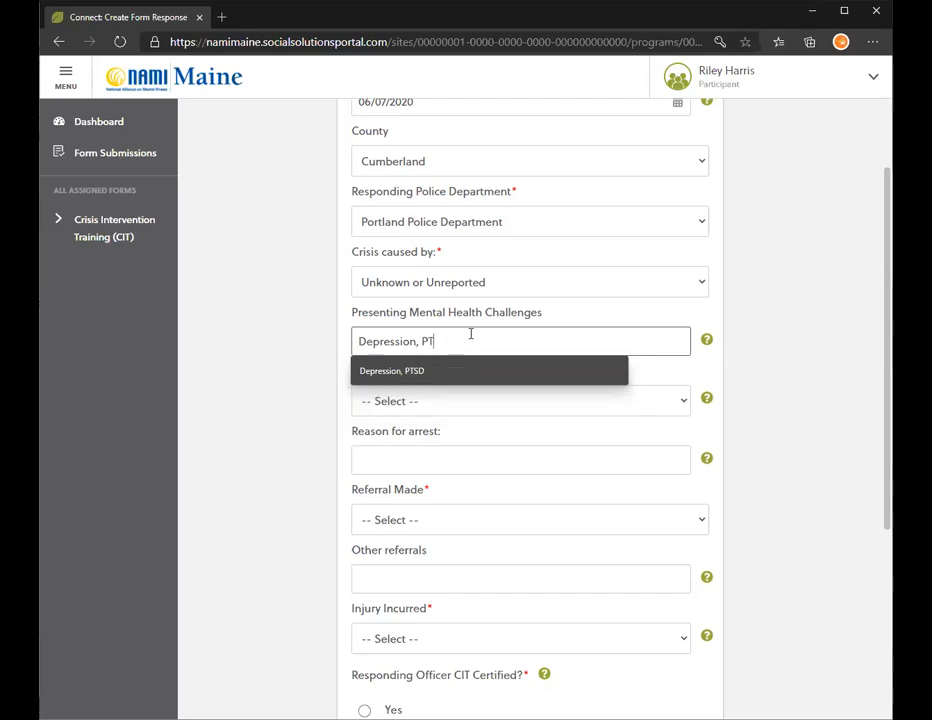
pyautogui.write('SD,')
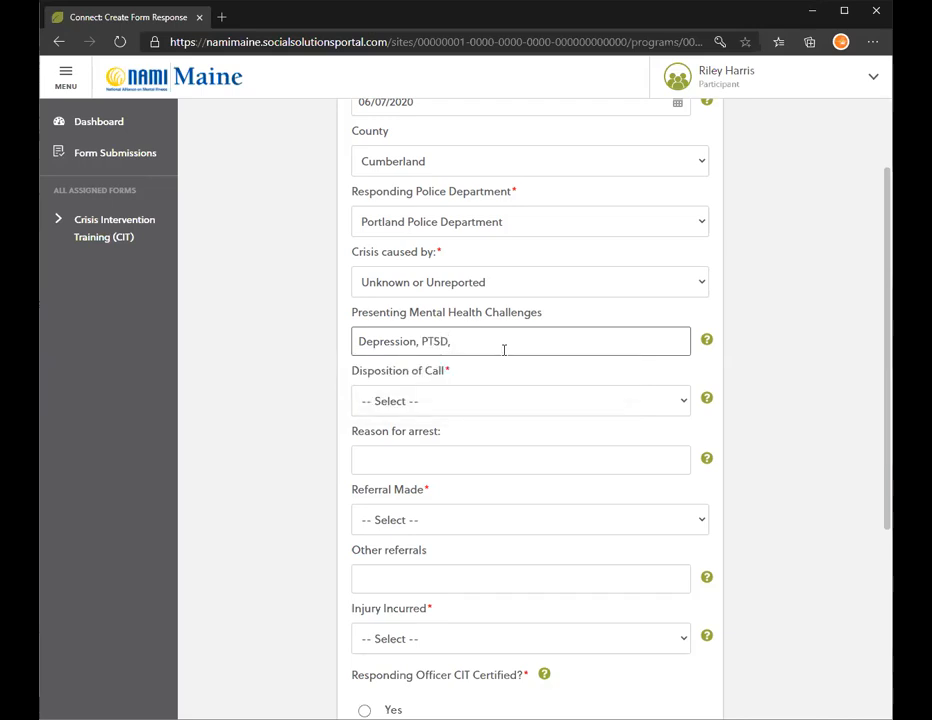
pyautogui.press('BackSpace')
pyautogui.press('BackSpace')
pyautogui.press('BackSpace')
pyautogui.press('BackSpace')
pyautogui.press('BackSpace')
pyautogui.press('BackSpace')
pyautogui.press('BackSpace')
pyautogui.press('BackSpace')
pyautogui.press('BackSpace')
pyautogui.press('BackSpace')
pyautogui.press('BackSpace')
pyautogui.press('BackSpace')
pyautogui.press('BackSpace')
pyautogui.press('BackSpace')
pyautogui.press('BackSpace')
pyautogui.press('BackSpace')
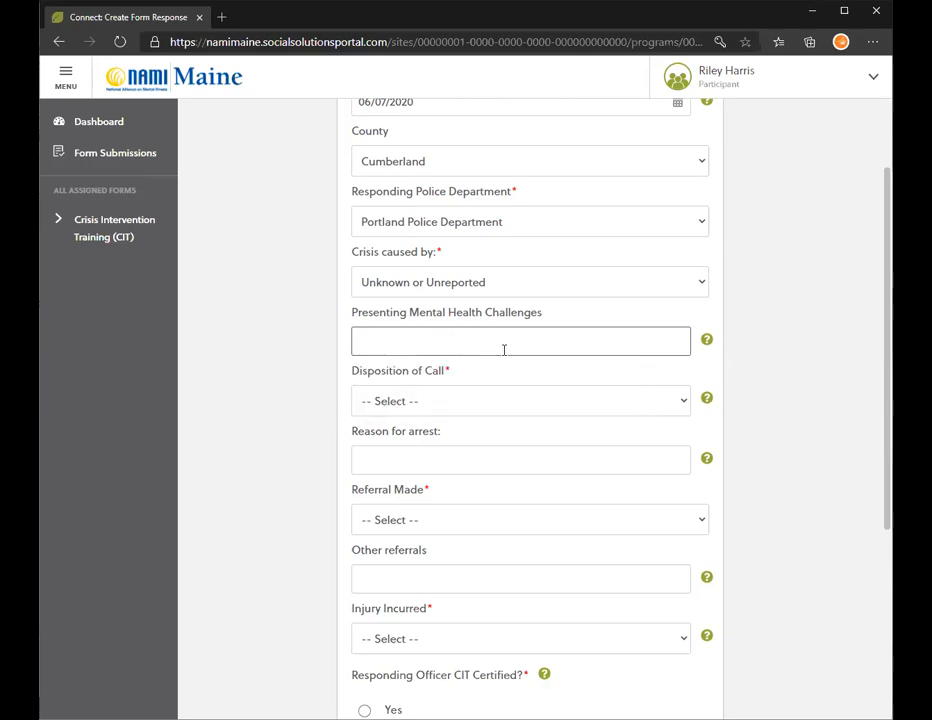
pyautogui.scroll(-1, 460, 232)
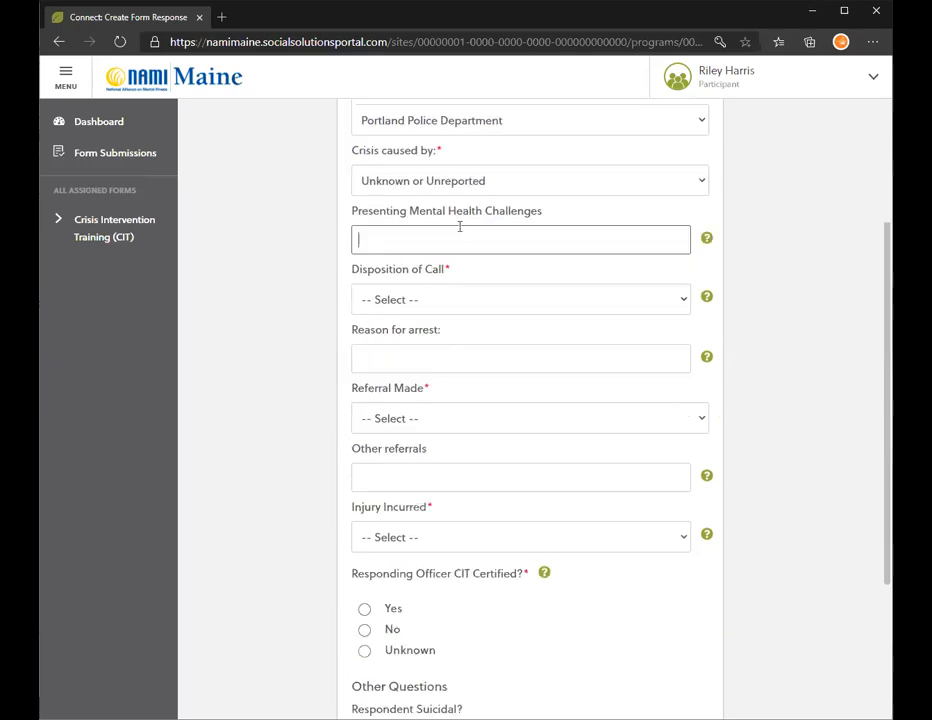
# Choose Jail as Disposition of Call and enter 'Outstanding warrant' as reason for arrest.
pyautogui.click(600, 297)
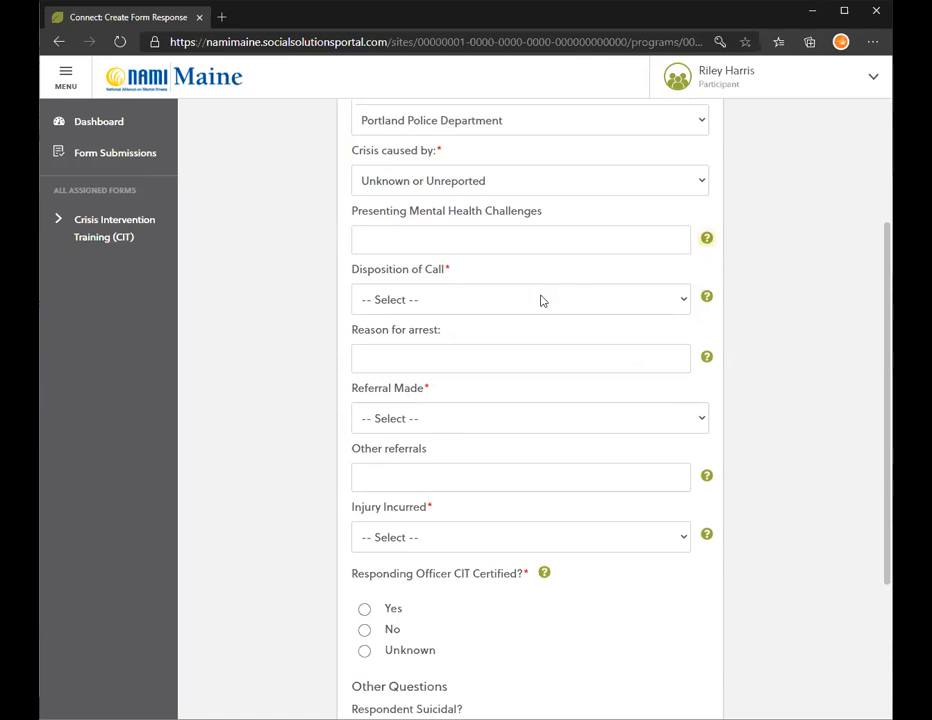
pyautogui.click(422, 300)
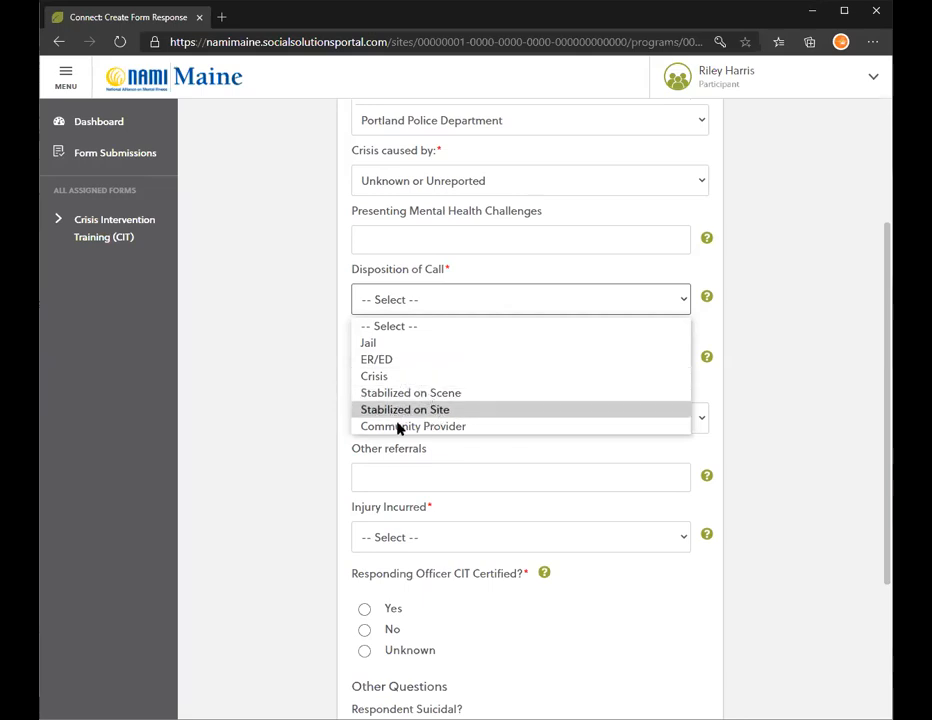
pyautogui.click(382, 345)
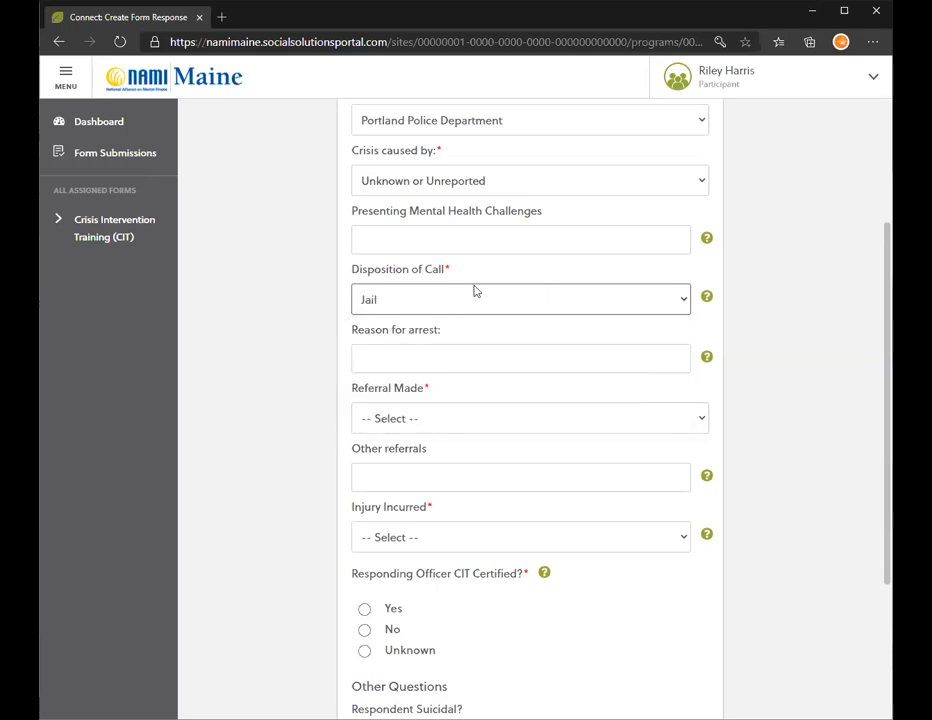
pyautogui.click(436, 361)
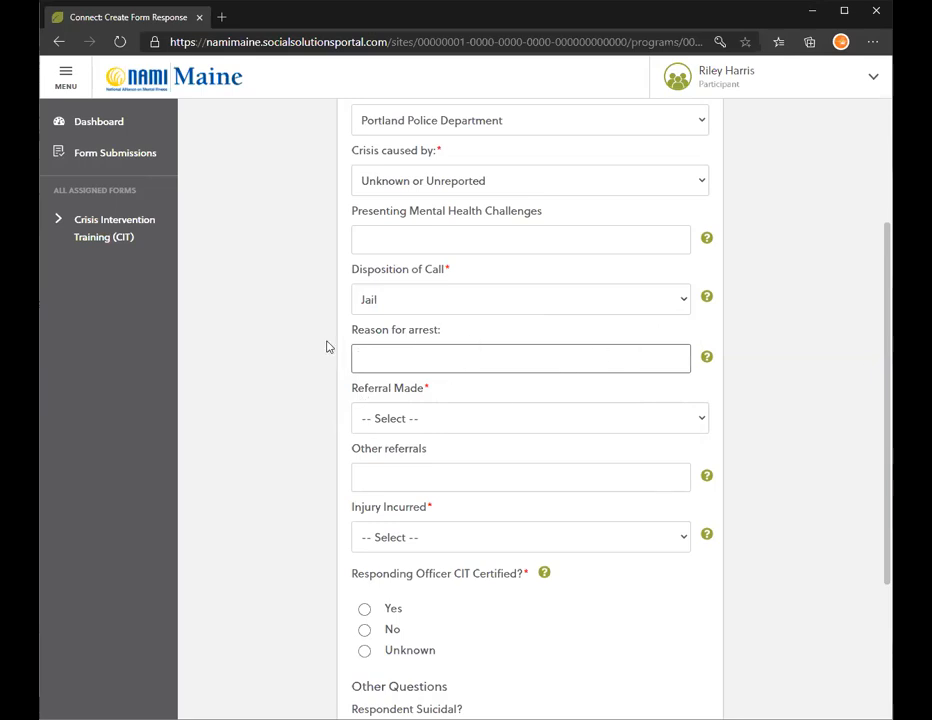
pyautogui.write('W')
pyautogui.write('utstanding')
pyautogui.write(' warrant')
# After trying Crisis and Other, settle Referral Made on Declined Services/Referral.
pyautogui.scroll(-1, 446, 318)
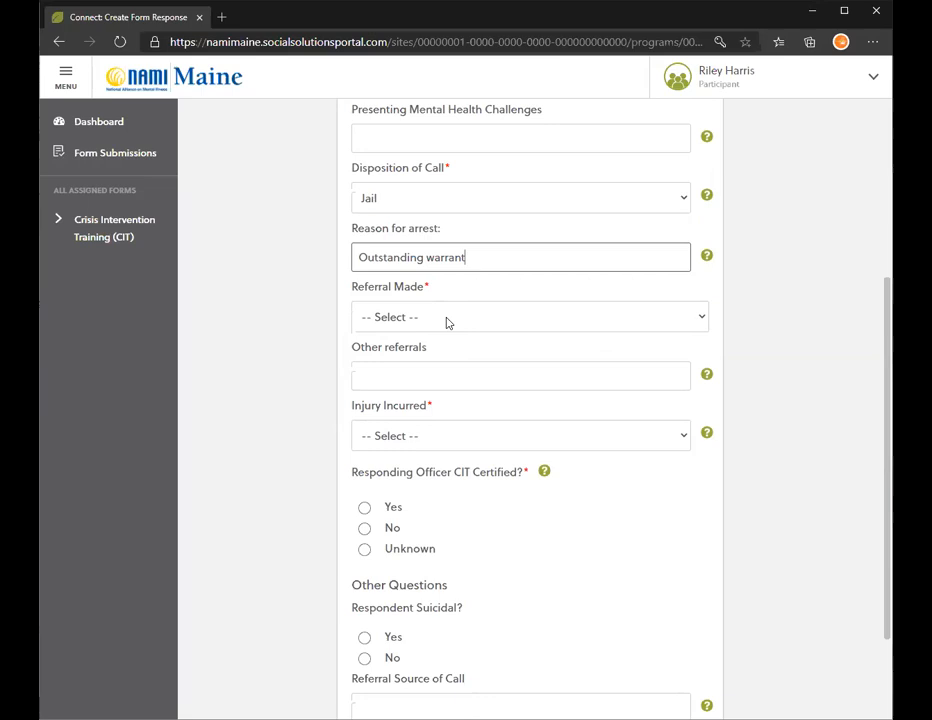
pyautogui.click(468, 316)
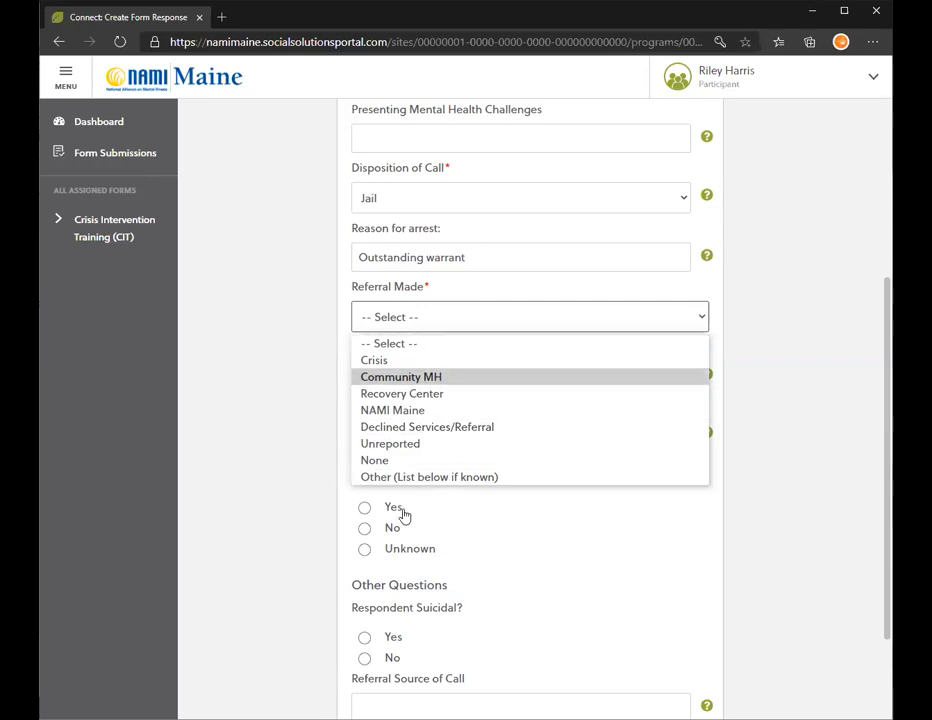
pyautogui.click(385, 360)
pyautogui.click(403, 327)
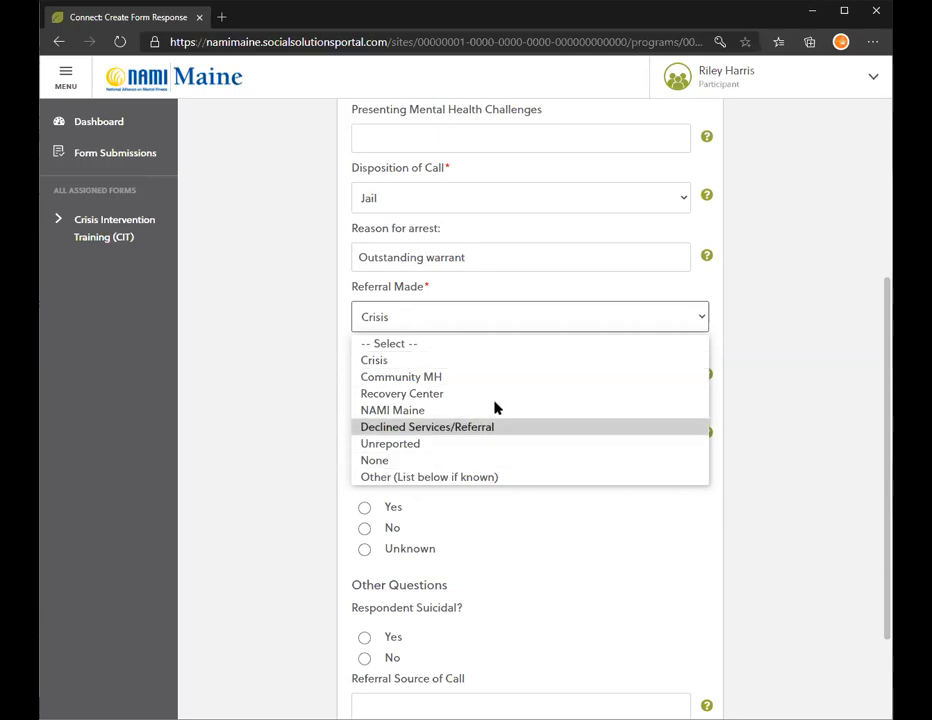
pyautogui.click(418, 477)
pyautogui.click(422, 386)
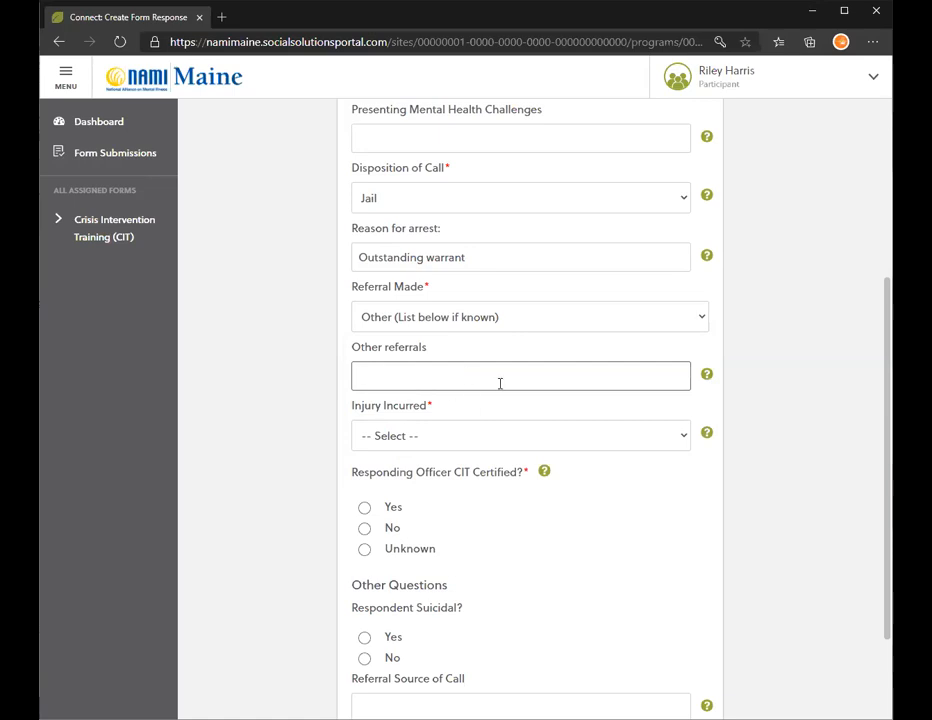
pyautogui.click(455, 318)
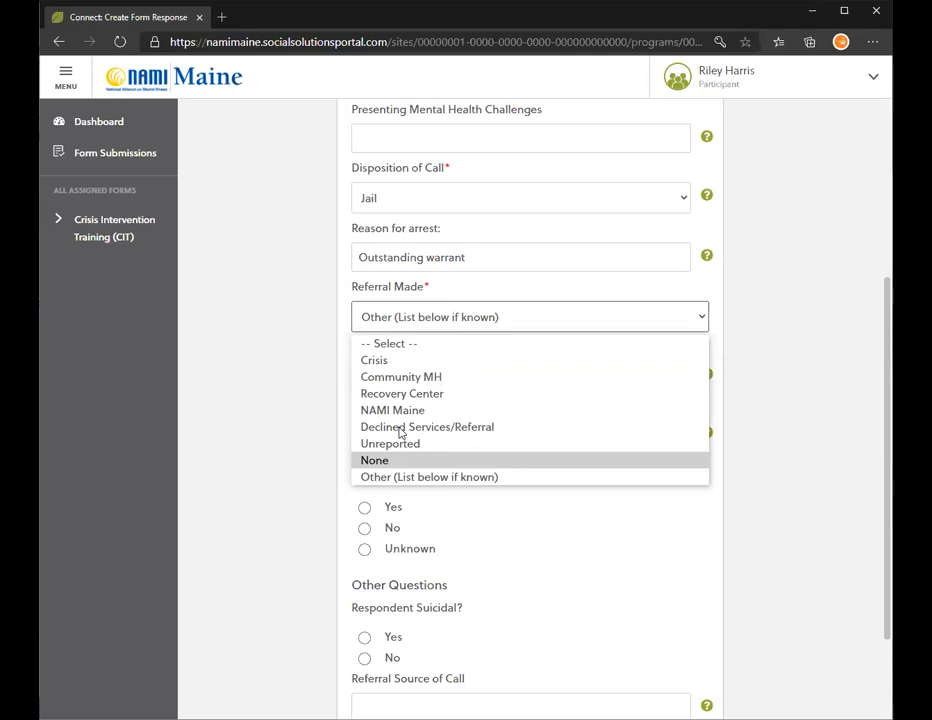
pyautogui.click(491, 430)
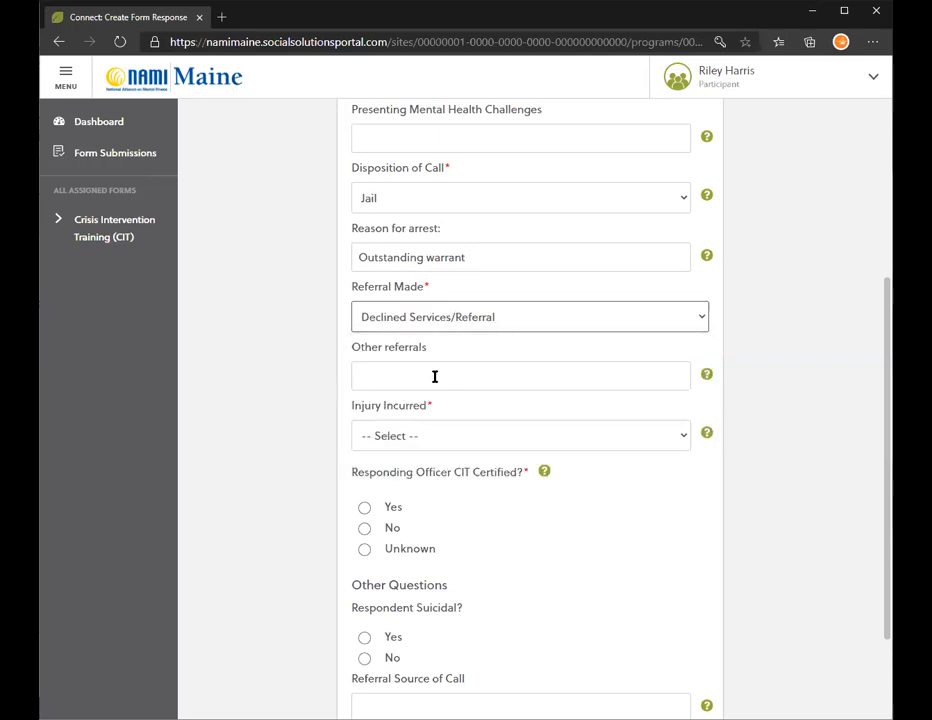
# Select Yes for Responding Officer CIT Certified and No Injuries for Injury Incurred.
pyautogui.scroll(-1, 435, 372)
pyautogui.click(424, 277)
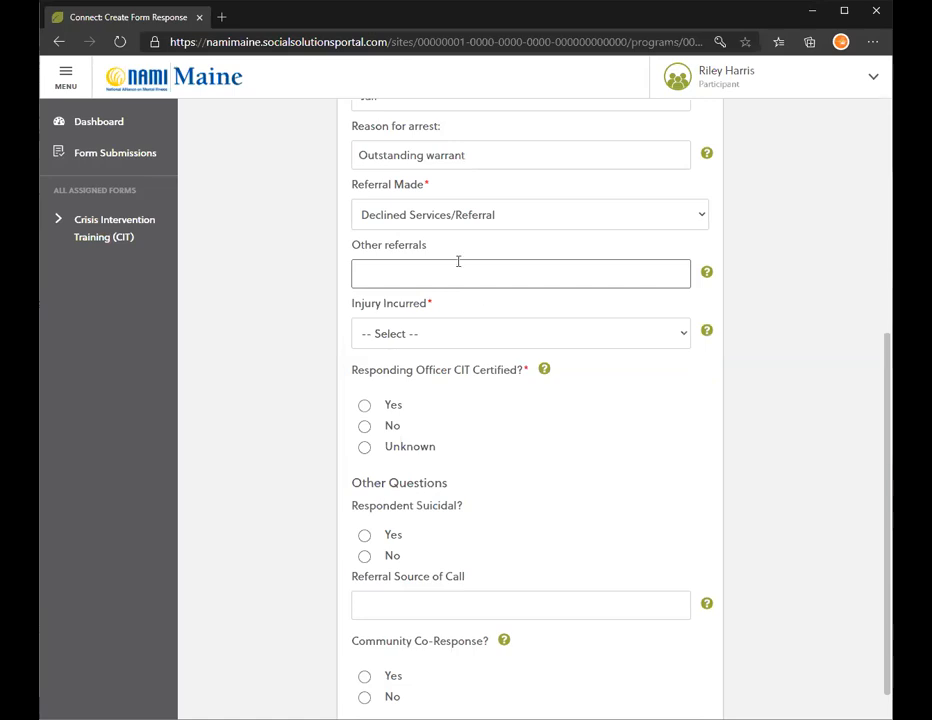
pyautogui.click(416, 333)
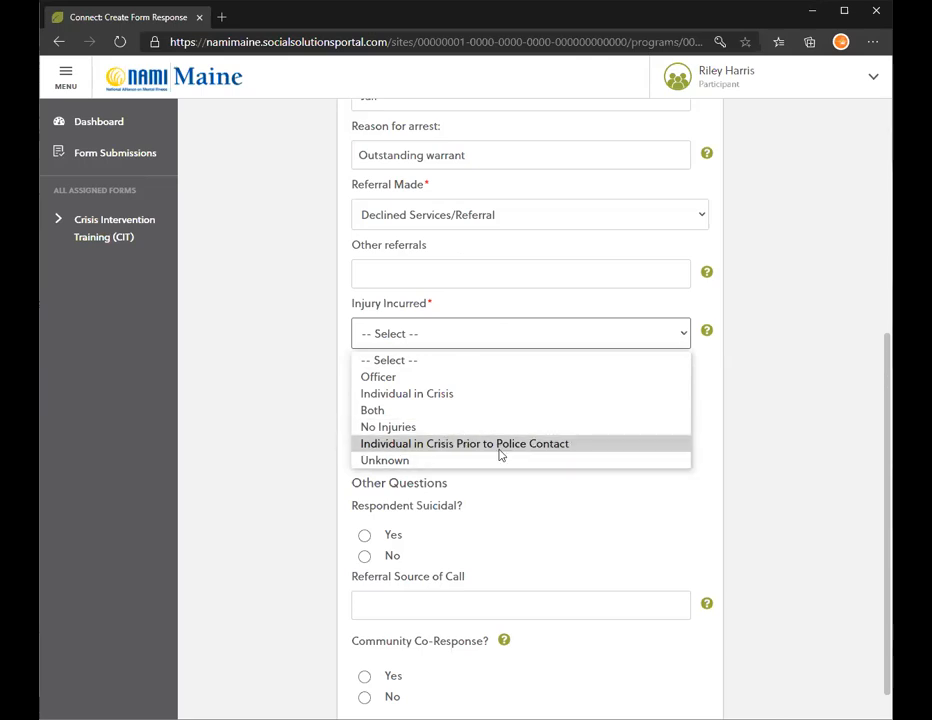
pyautogui.click(585, 437)
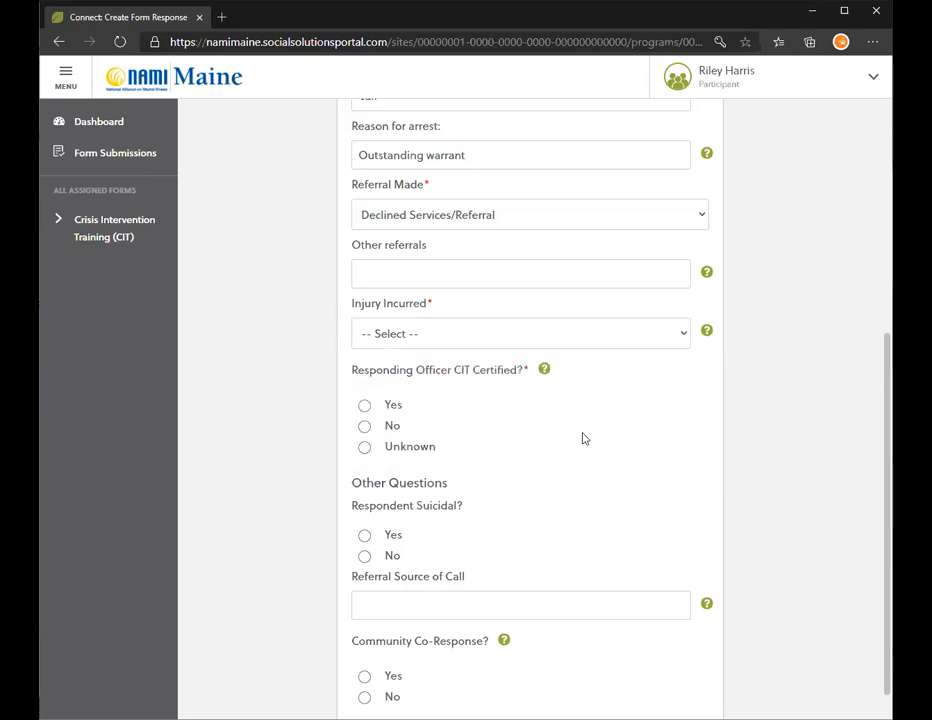
pyautogui.scroll(-1, 394, 218)
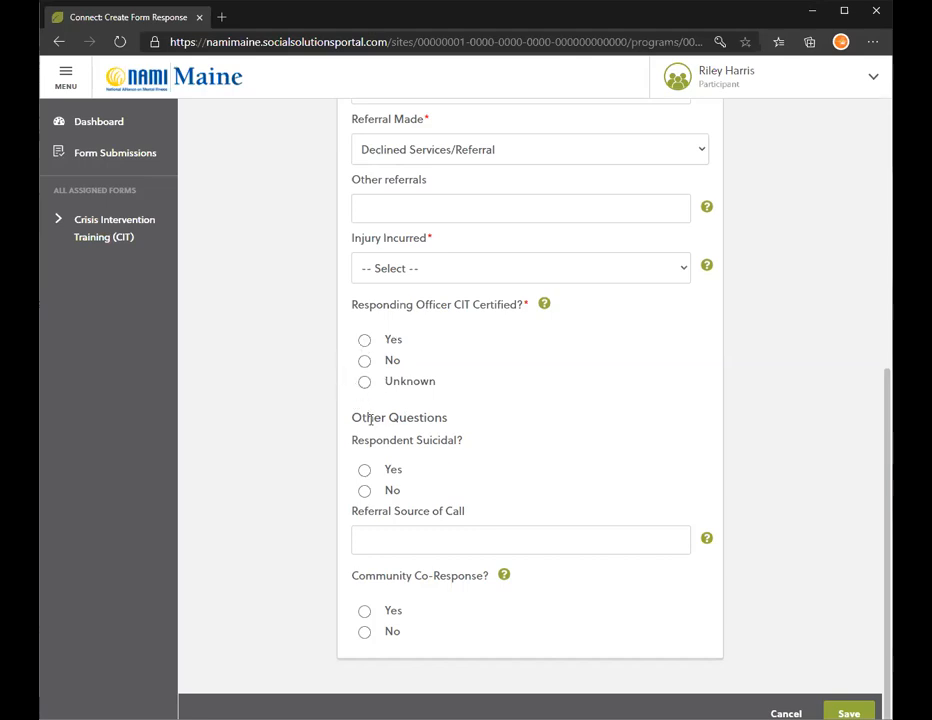
pyautogui.click(365, 341)
pyautogui.click(391, 272)
pyautogui.click(415, 362)
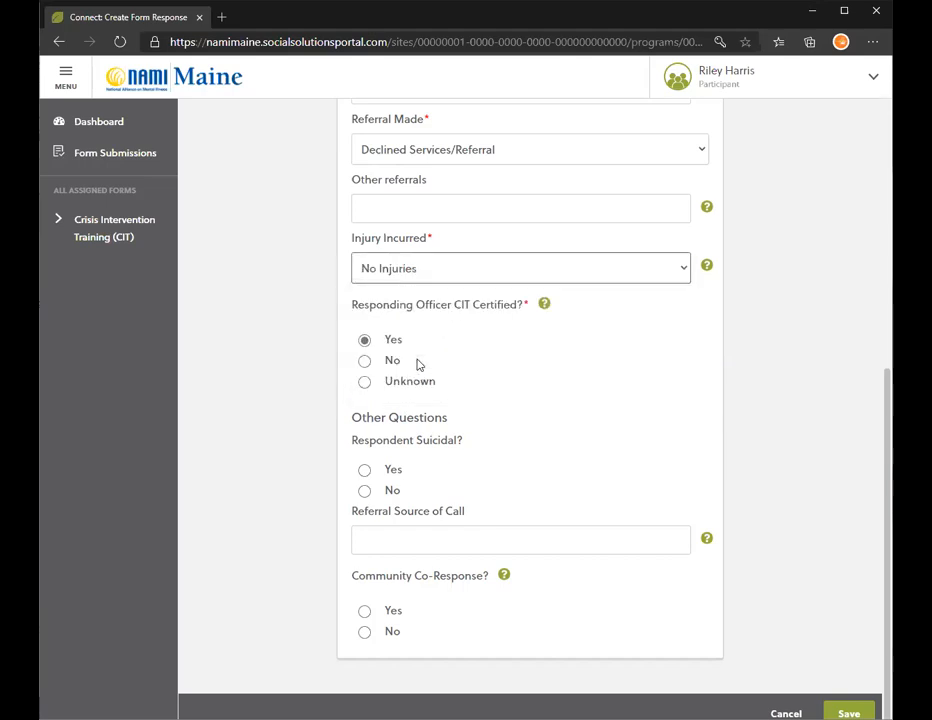
# Switch Disposition of Call from Jail to ER/ED and empty the Reason for arrest field.
pyautogui.scroll(2, 421, 310)
pyautogui.click(414, 231)
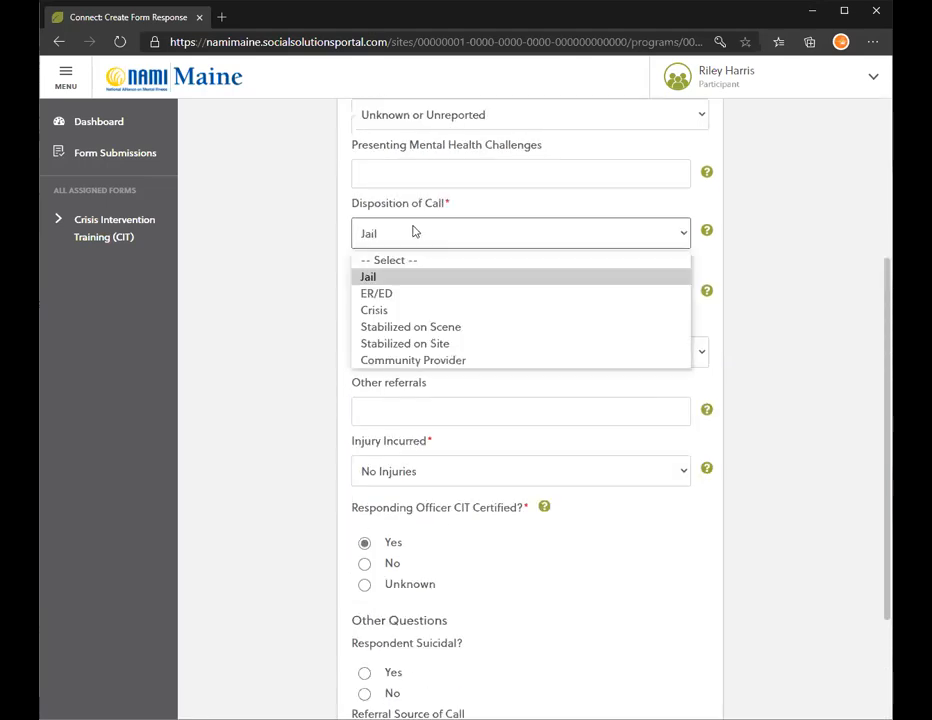
pyautogui.click(378, 293)
pyautogui.tripleClick(356, 292)
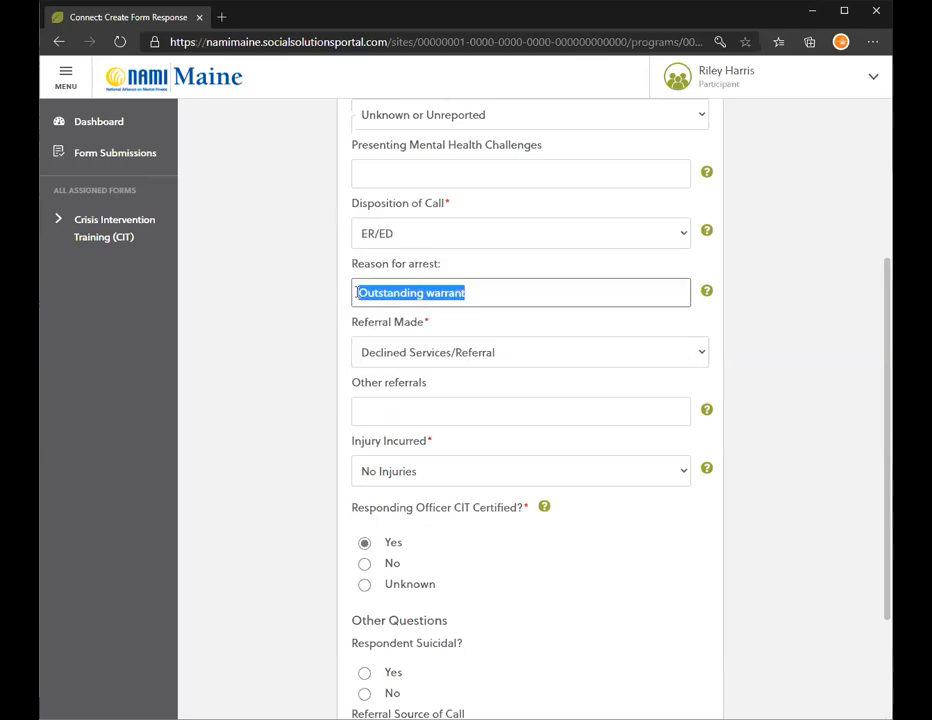
pyautogui.press('BackSpace')
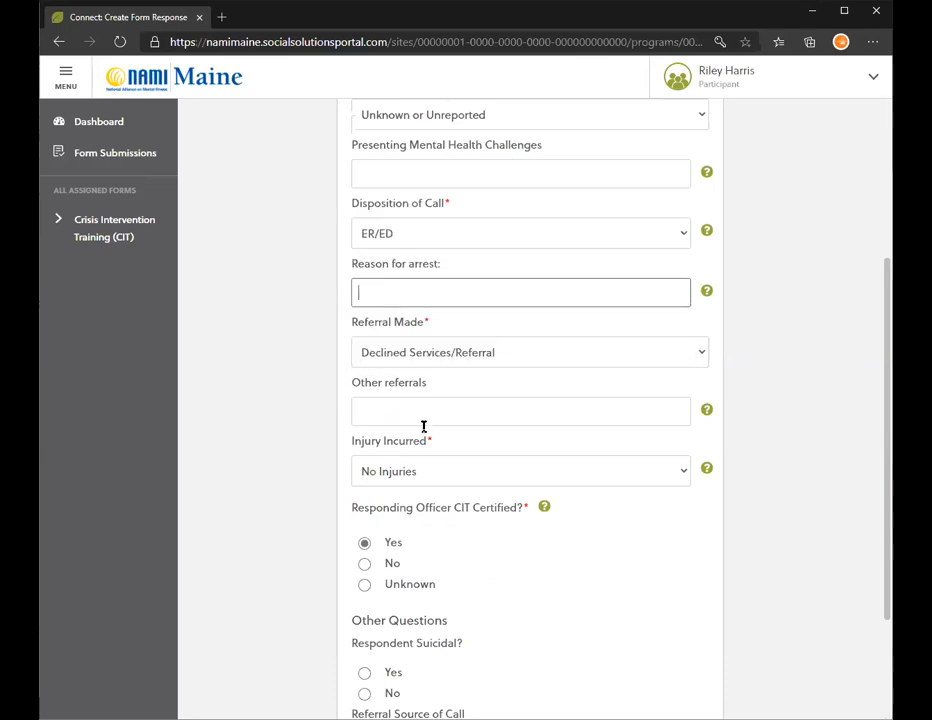
pyautogui.scroll(-3, 424, 426)
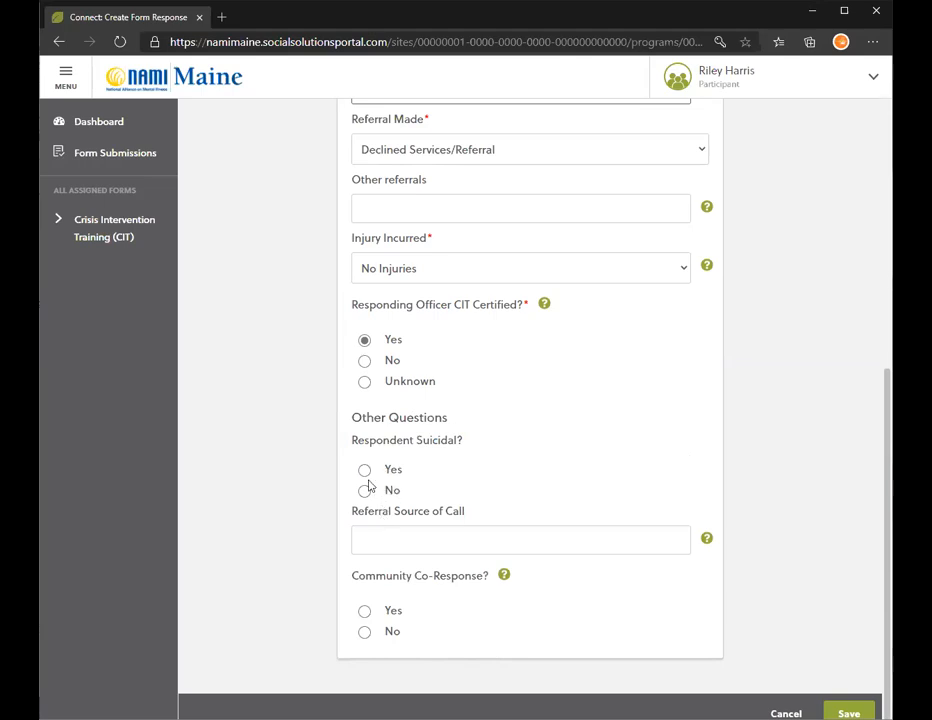
# Pick the Community Crisis Line suggestion for Referral Source of Call, then read and dismiss the Co-Response help.
pyautogui.click(440, 544)
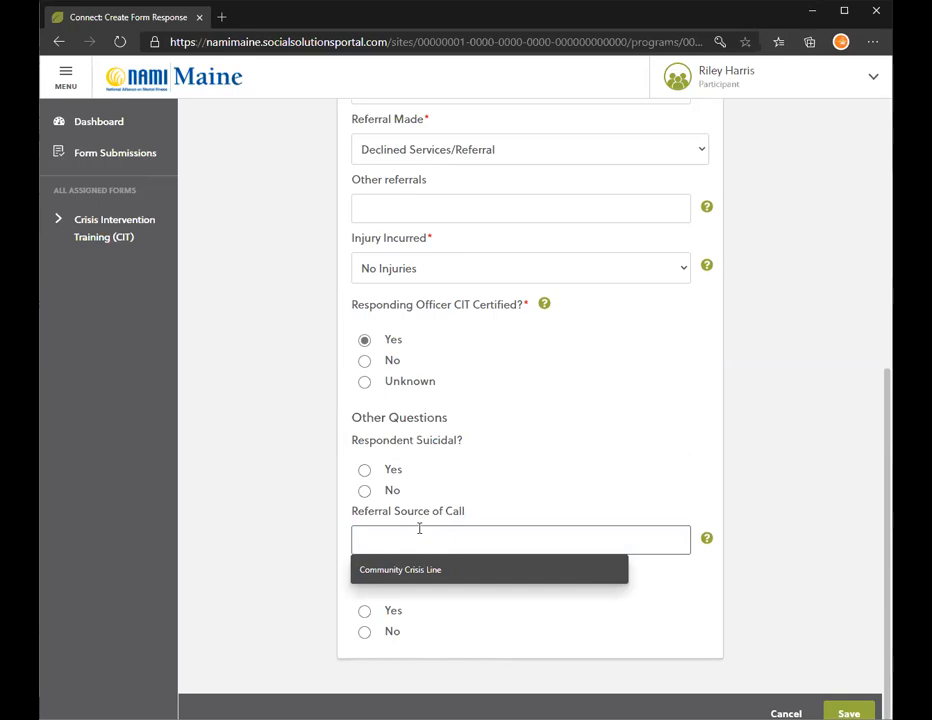
pyautogui.click(400, 572)
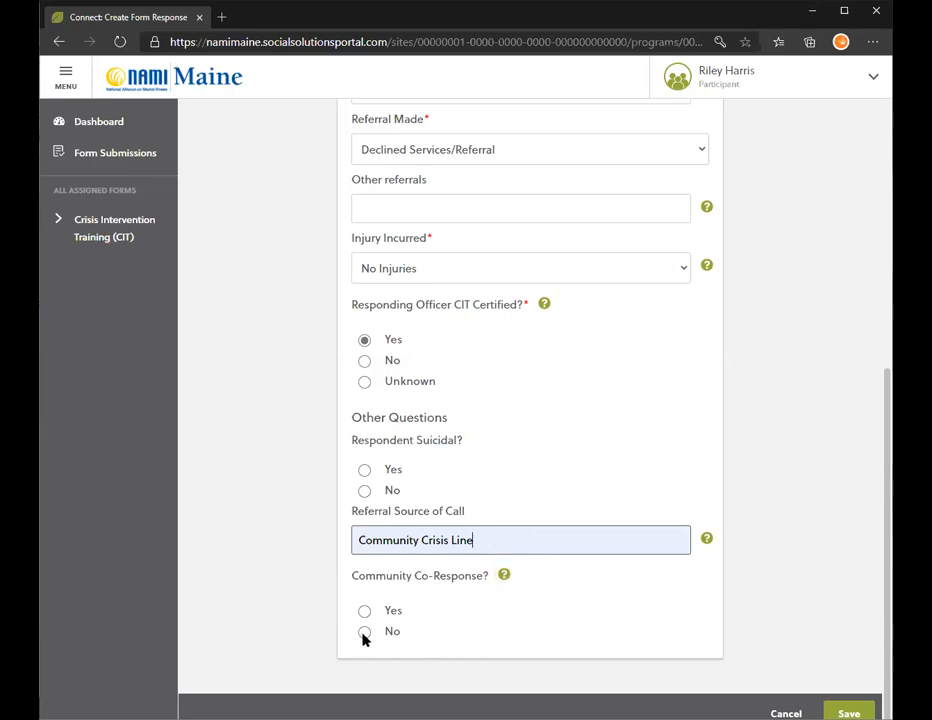
pyautogui.click(505, 578)
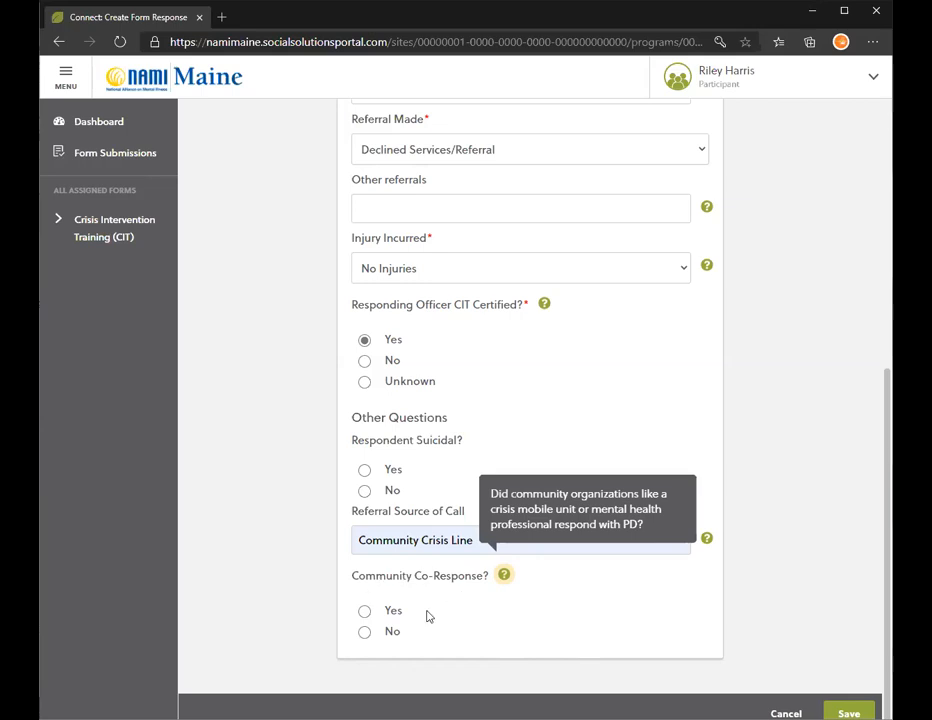
pyautogui.click(586, 652)
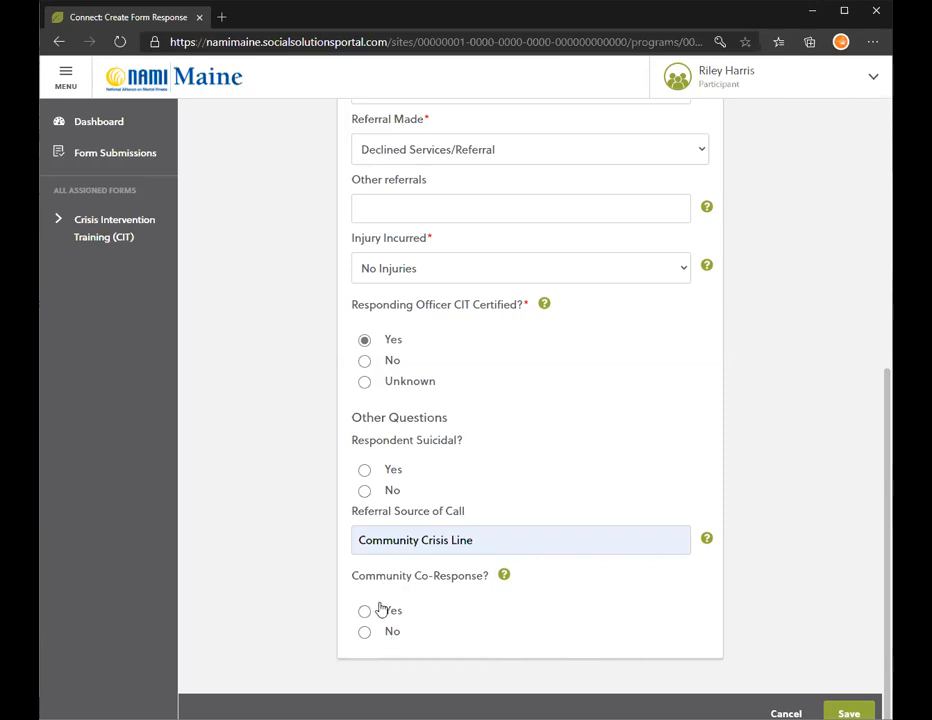
pyautogui.moveTo(886, 485); pyautogui.dragTo(892, 307)
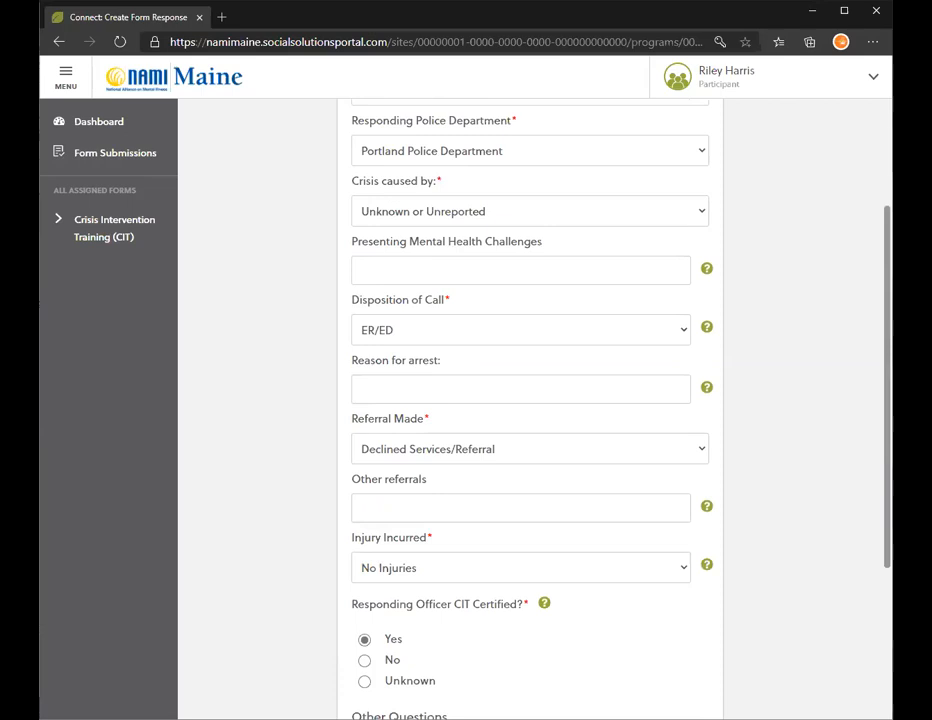
pyautogui.scroll(1, 530, 400)
pyautogui.scroll(-1, 476, 609)
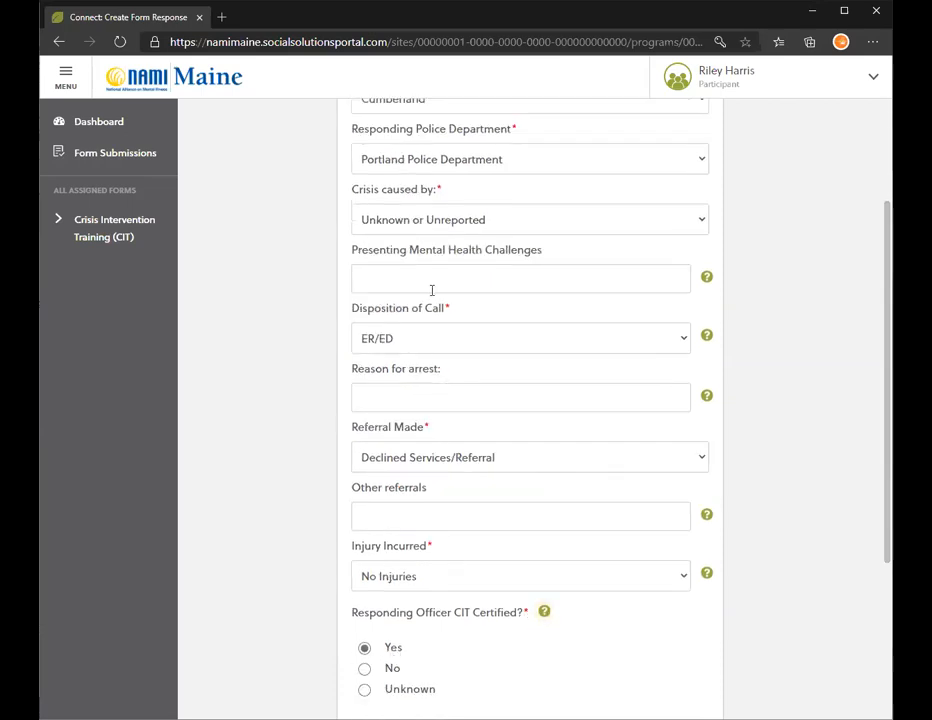
pyautogui.moveTo(888, 478); pyautogui.dragTo(881, 361)
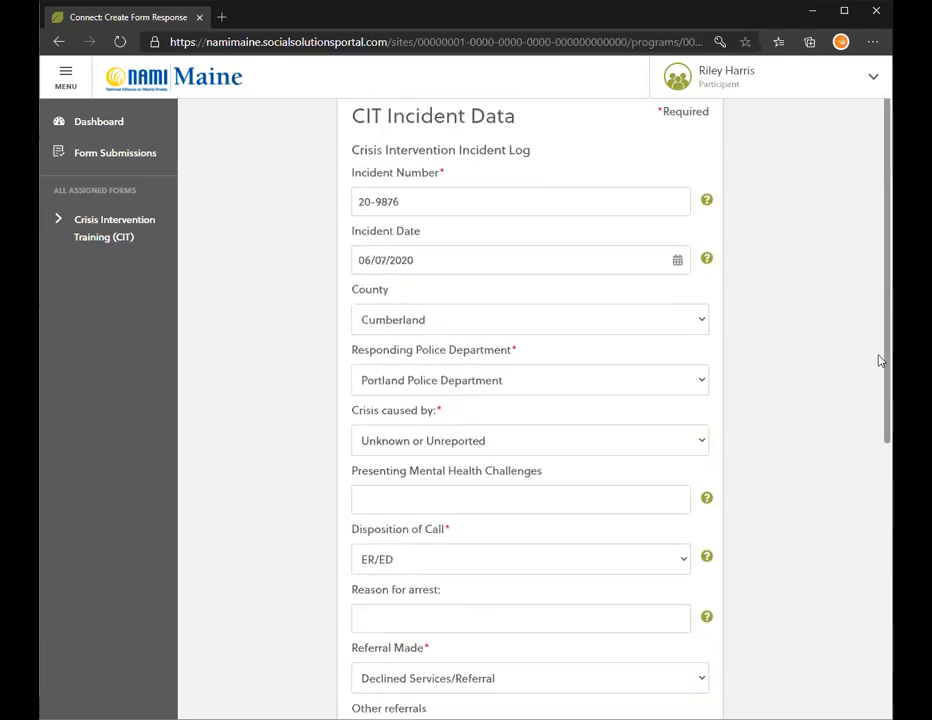
pyautogui.scroll(-5, 876, 372)
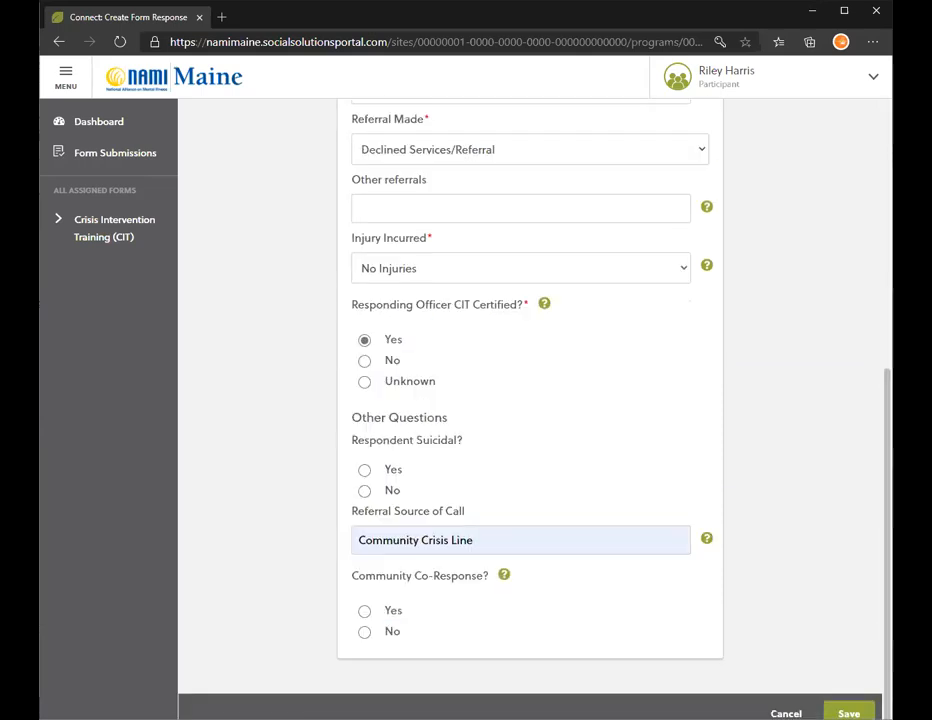
# Save the CIT Incident Data form and confirm YES in the Save Form Response dialog.
pyautogui.click(848, 713)
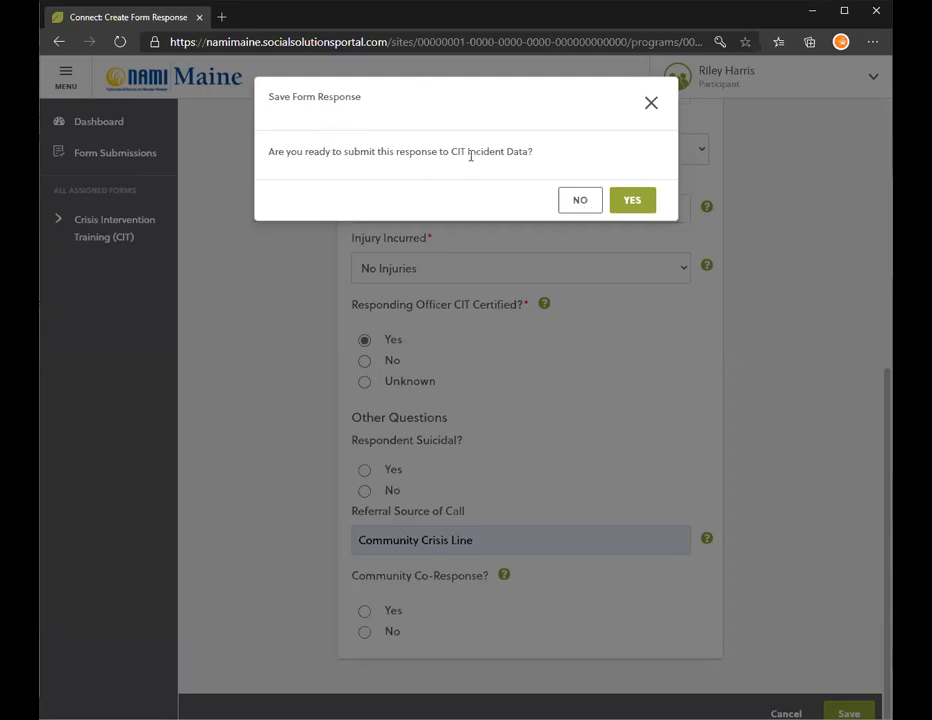
pyautogui.click(634, 202)
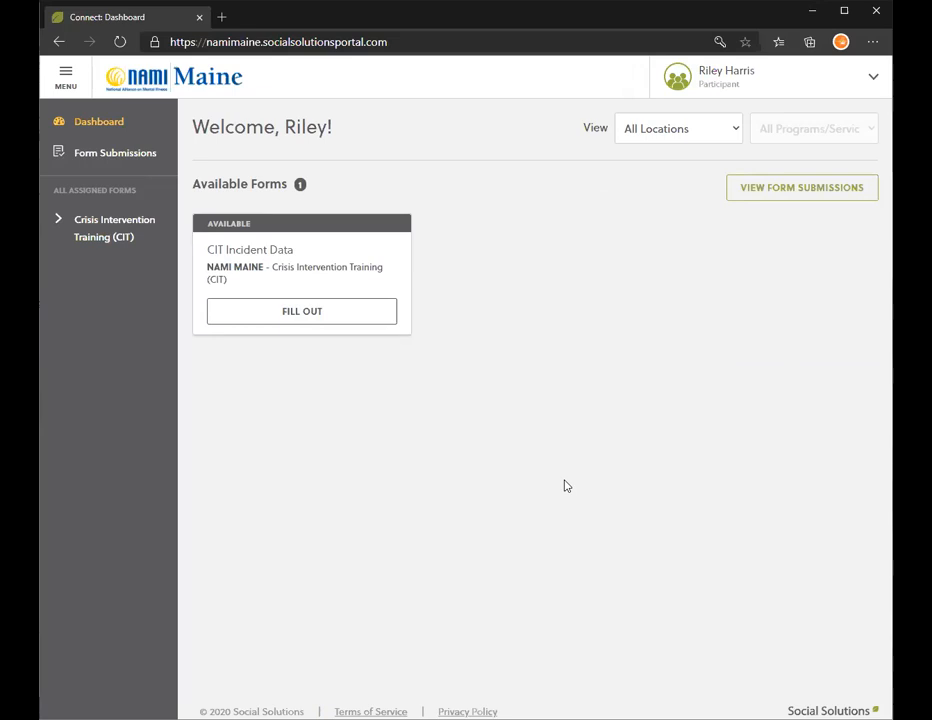
pyautogui.click(840, 97)
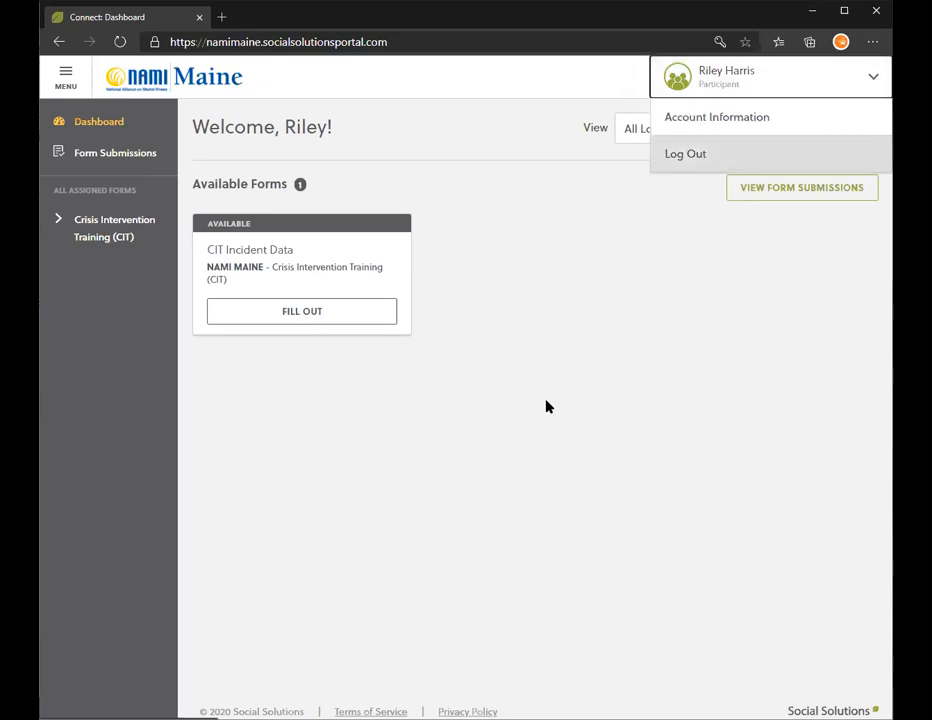
pyautogui.click(873, 78)
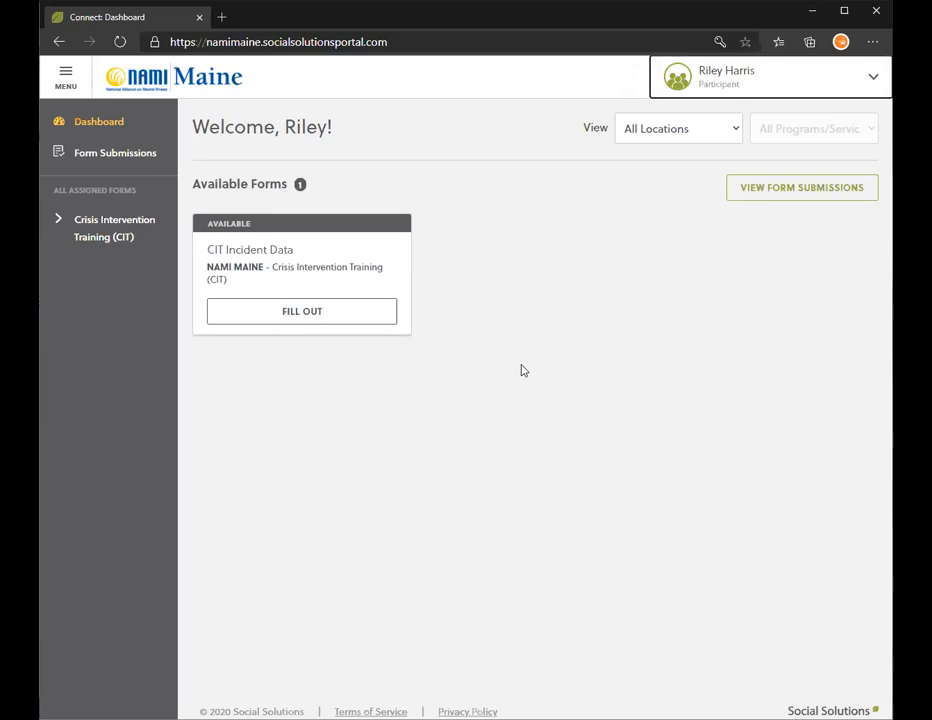